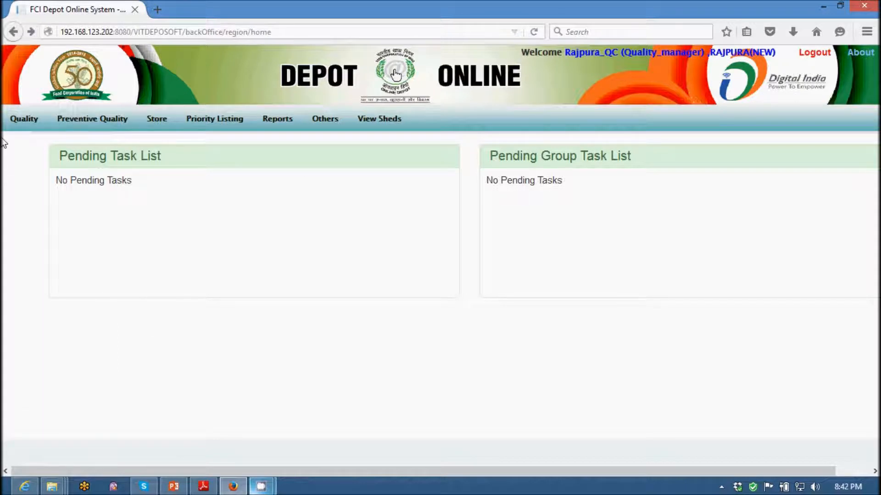
View the treatment master details and the pest master list under preventive quality.
mouse_move(83, 129)
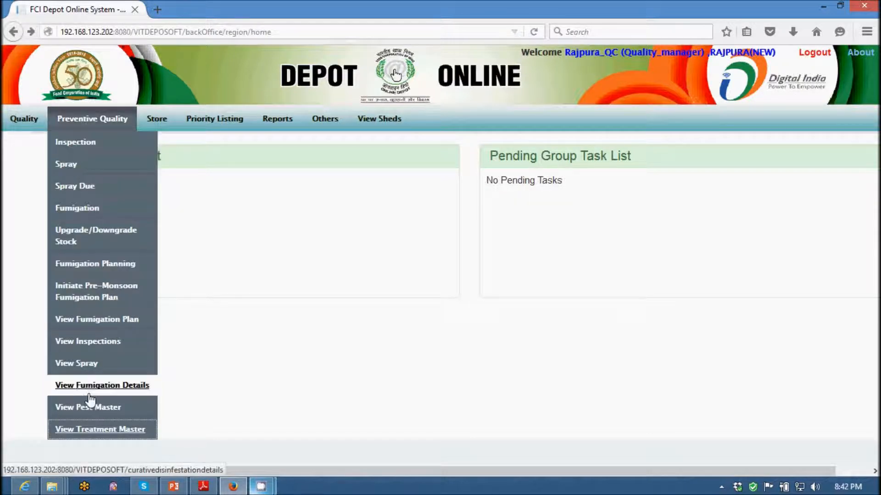
left_click(100, 431)
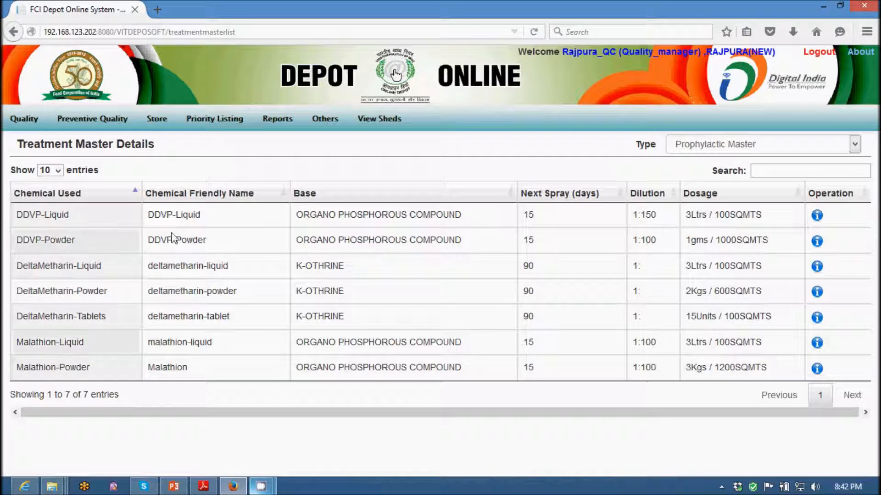
mouse_move(121, 123)
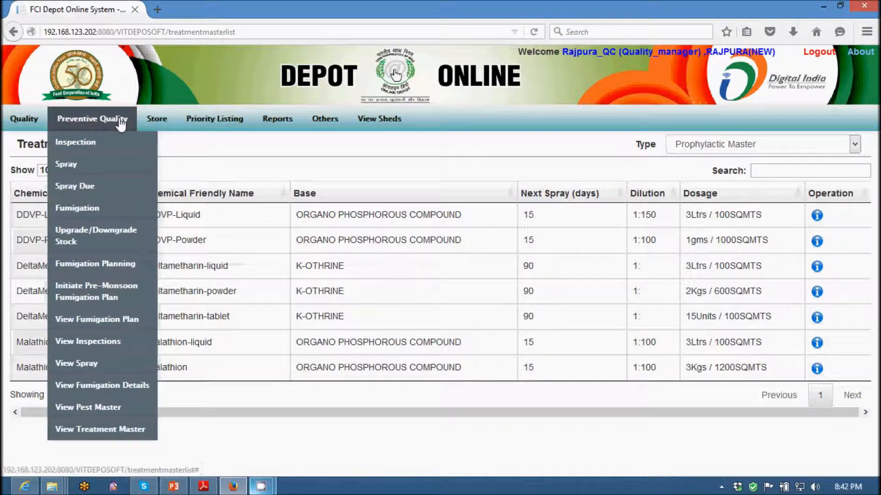
left_click(87, 407)
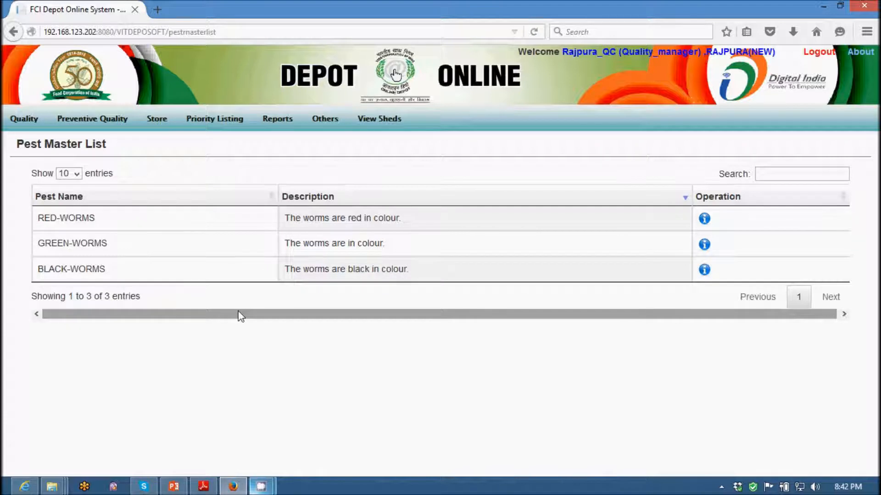
Open the list of recorded inspections and look through its entries.
mouse_move(124, 124)
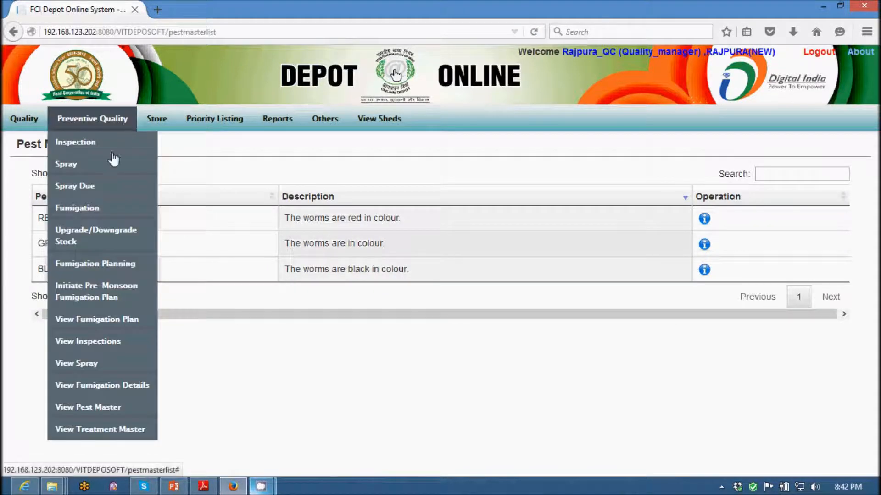
left_click(94, 344)
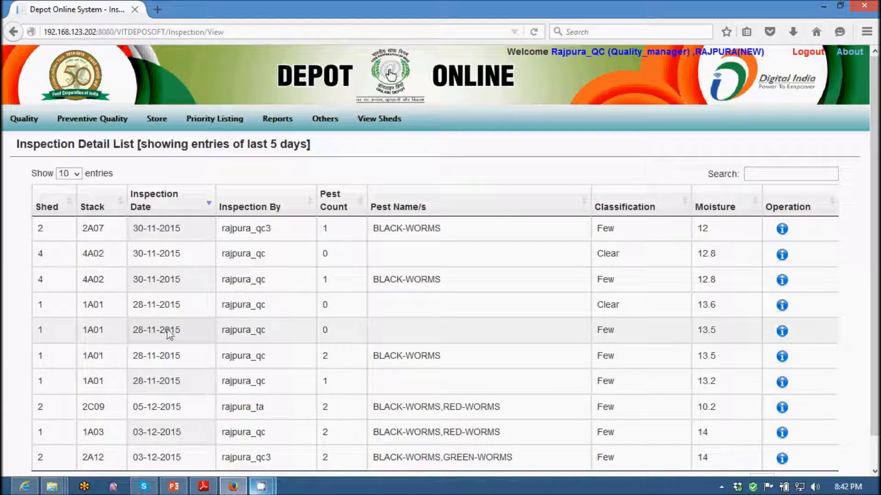
scroll(401, 360, "down", 1)
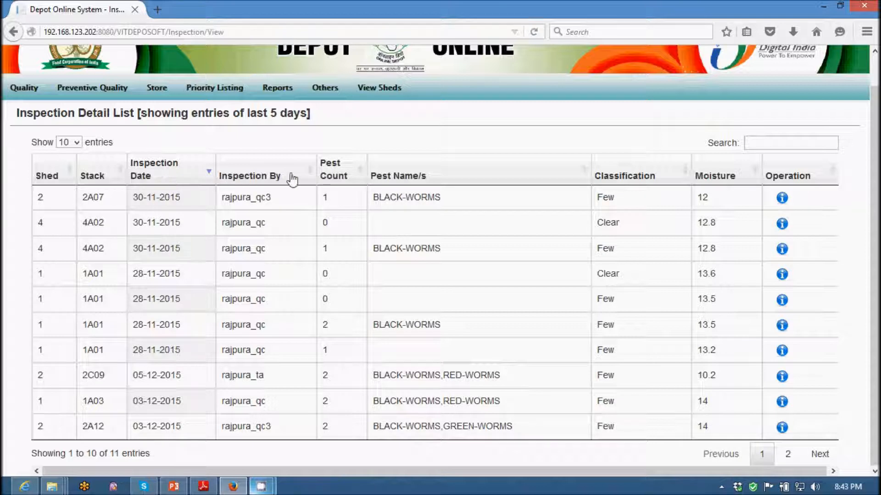
Review the prophylactic spray details, including the chemical used for stack 1A08, and open the curative fumigation details.
mouse_move(109, 98)
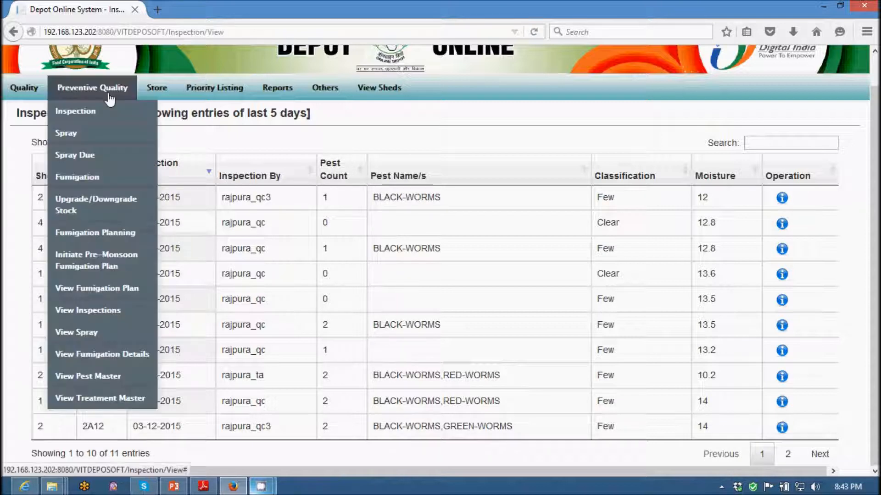
left_click(78, 336)
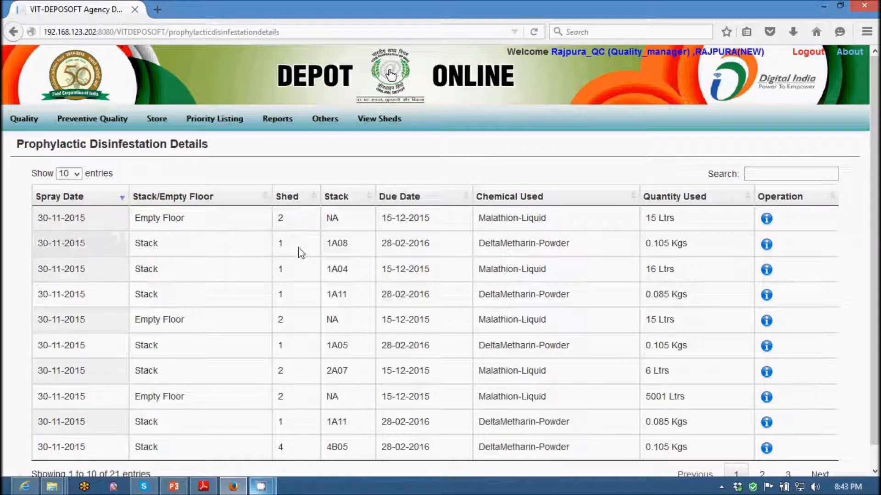
left_click_drag(579, 244, 483, 243)
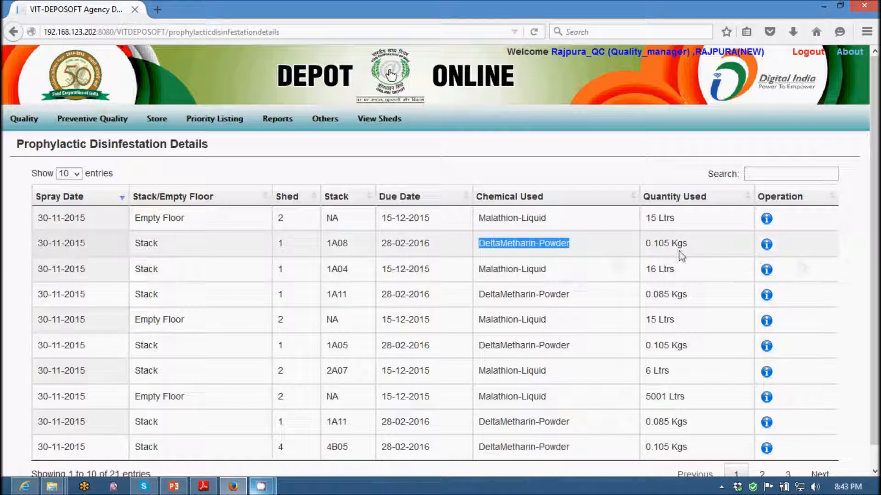
mouse_move(80, 131)
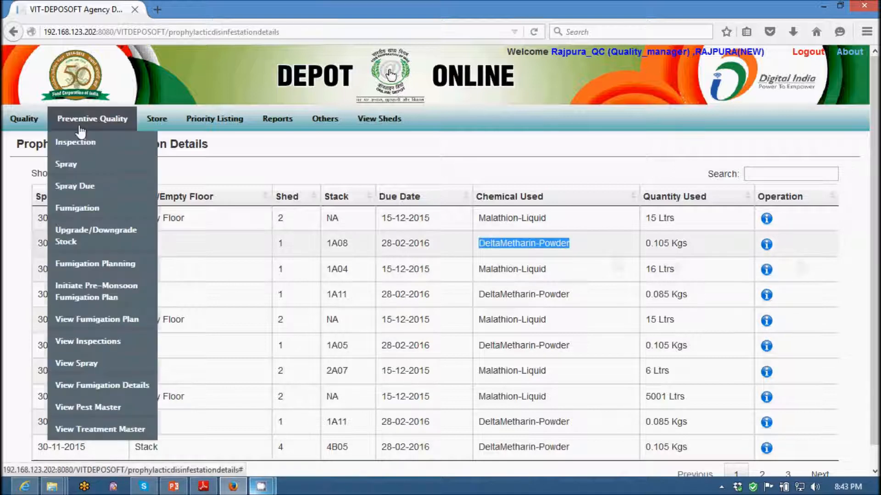
left_click(92, 386)
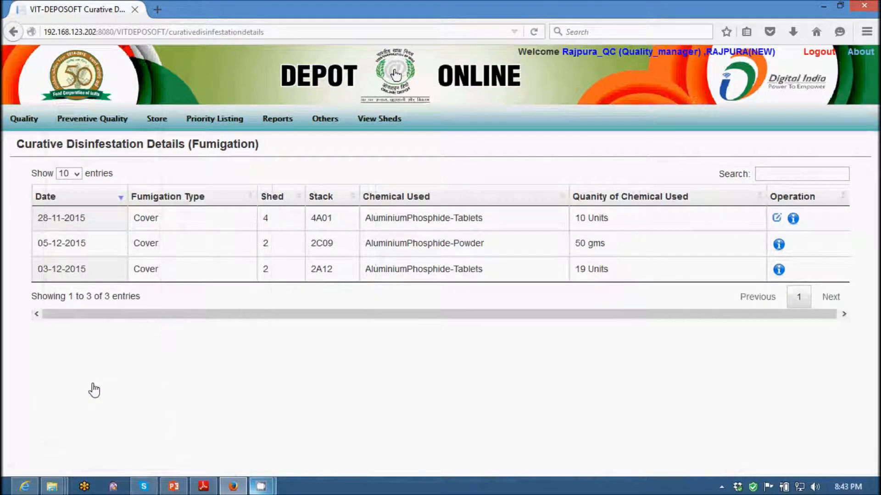
Log out of the quality manager account and sign in with the depot's TA account.
left_click(813, 58)
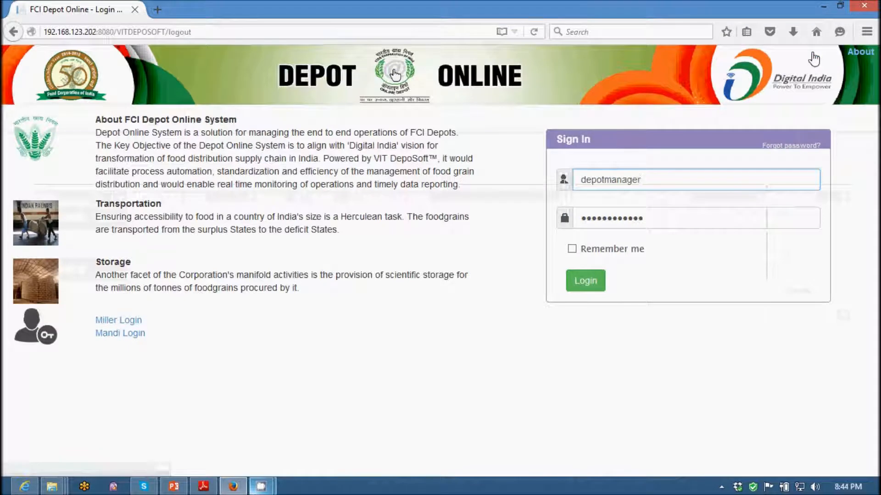
left_click_drag(649, 180, 596, 180)
left_click_drag(474, 186, 470, 187)
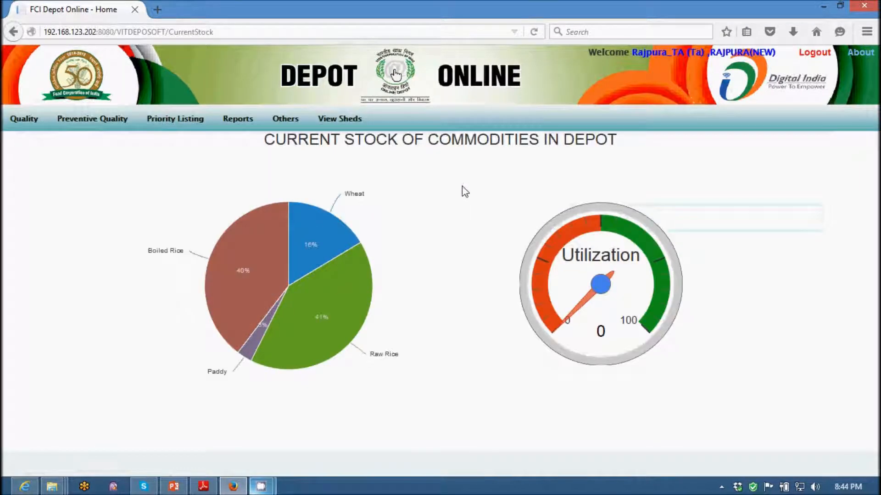
Start a new preventive quality inspection for shed 1, stack 1A02.
mouse_move(94, 127)
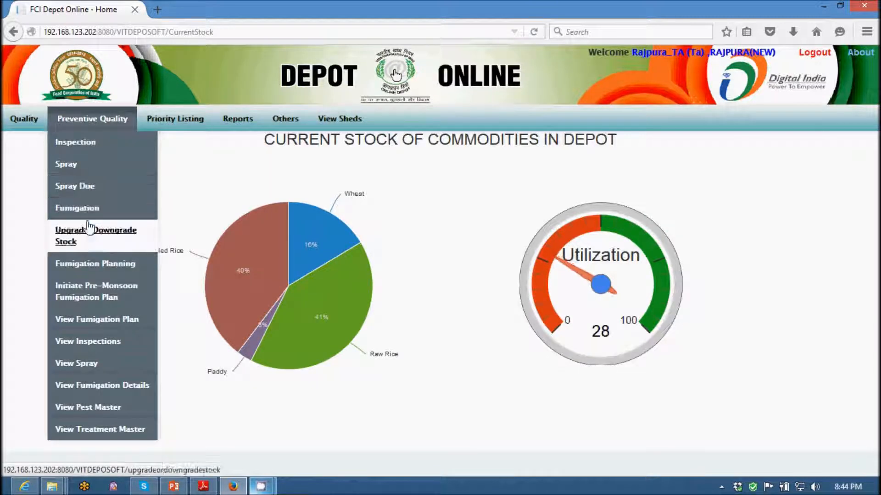
left_click(89, 146)
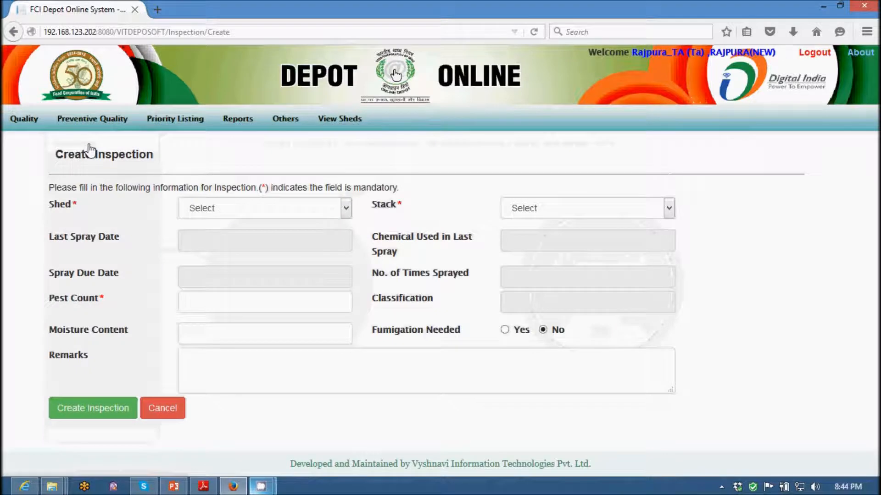
left_click(224, 213)
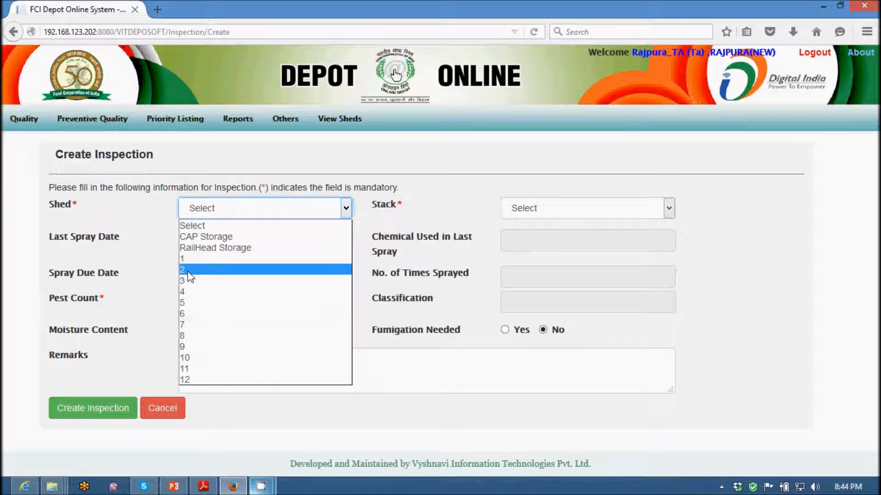
left_click(188, 259)
left_click(555, 212)
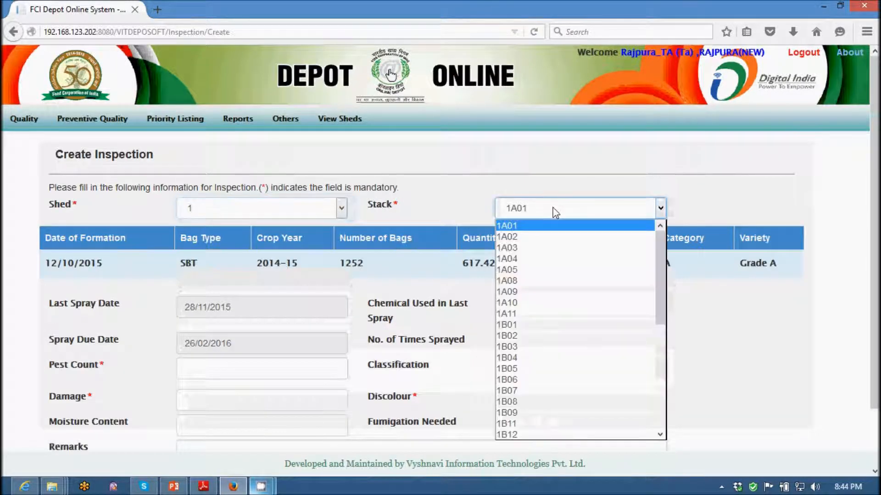
left_click(527, 238)
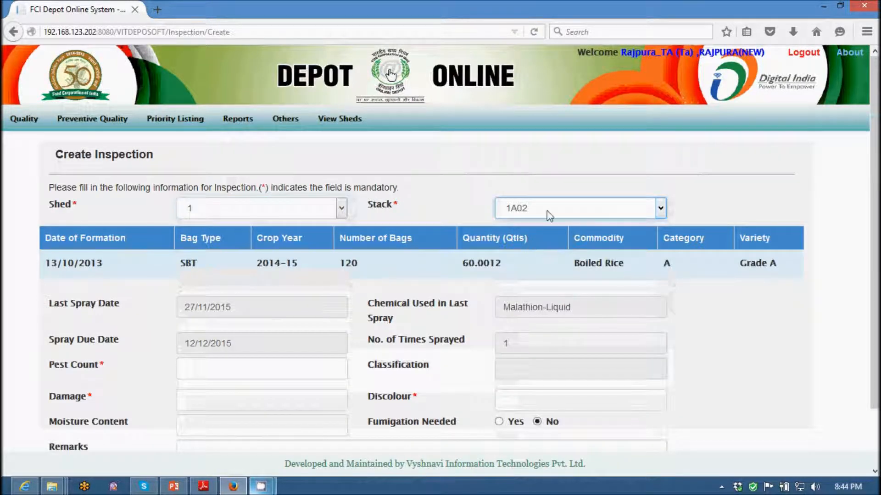
scroll(588, 327, "down", 3)
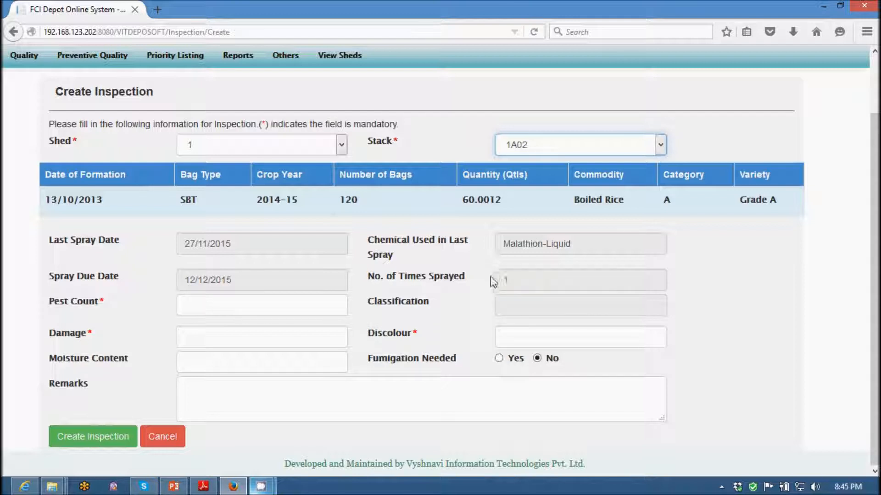
Enter a pest count of 0 for the inspection and change it to 1.
left_click(203, 302)
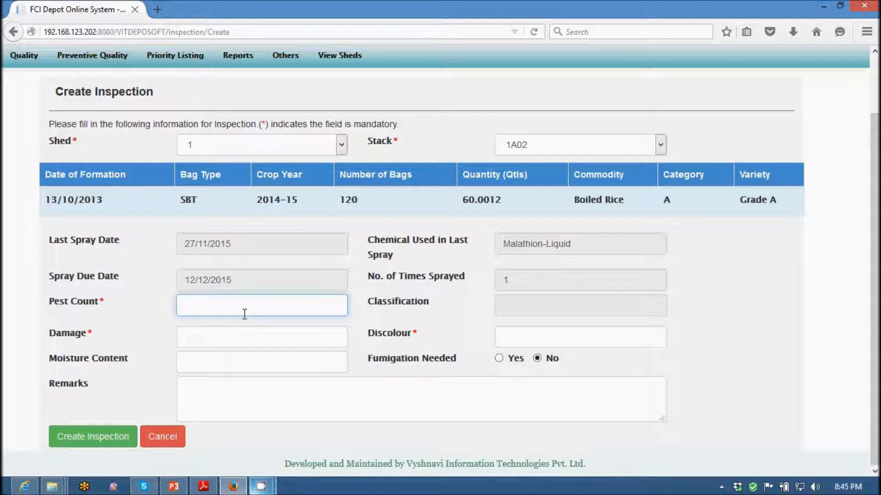
left_click(435, 340)
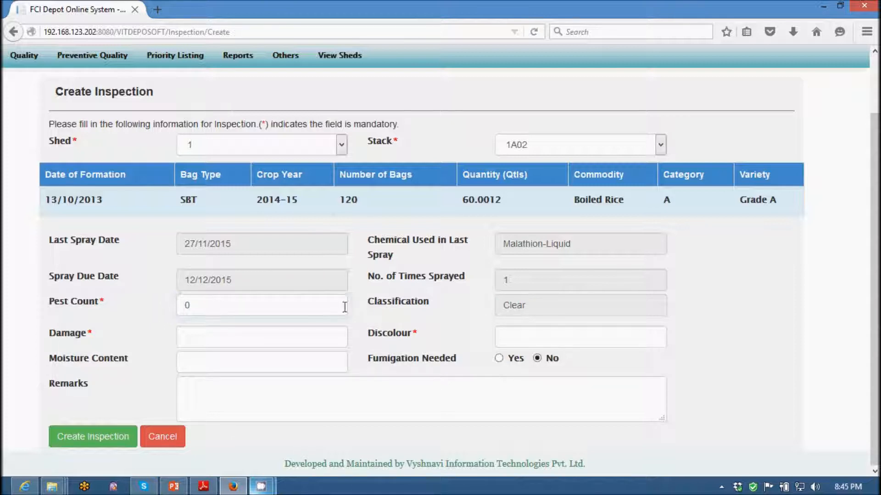
left_click_drag(214, 306, 167, 305)
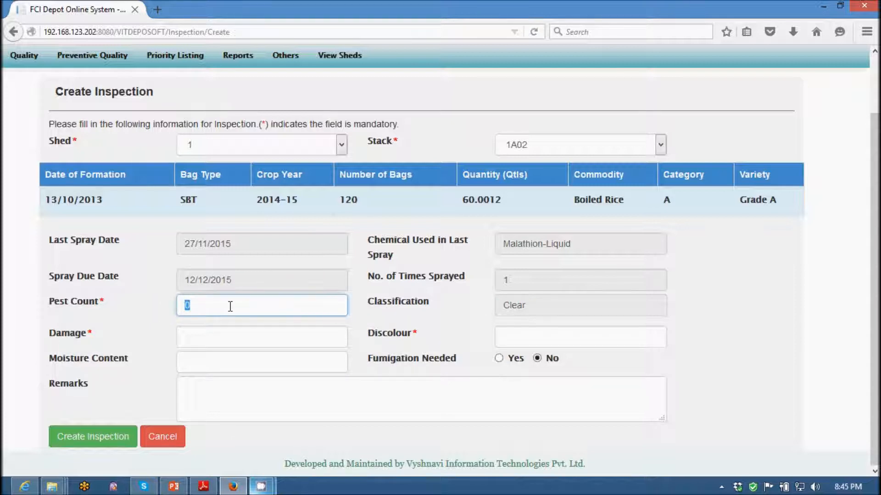
type("1")
left_click(385, 334)
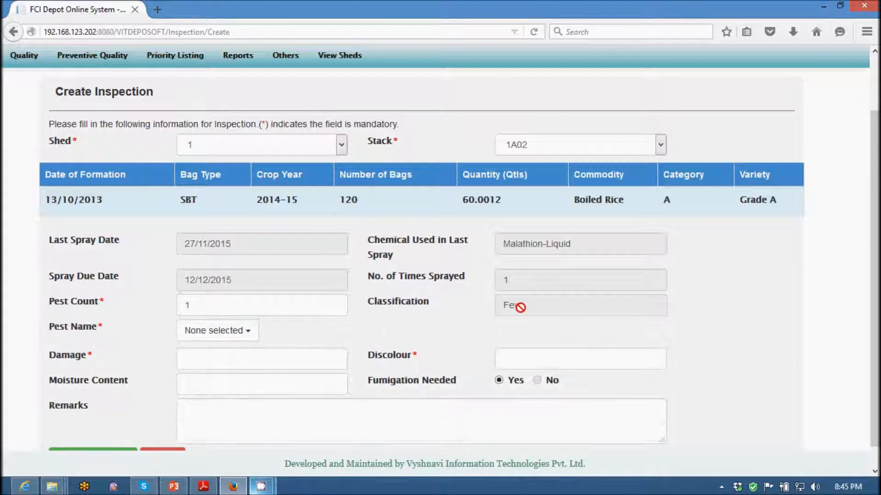
Choose BLACK-WORMS and GREEN-WORMS as the pest names found in the stack.
left_click(249, 334)
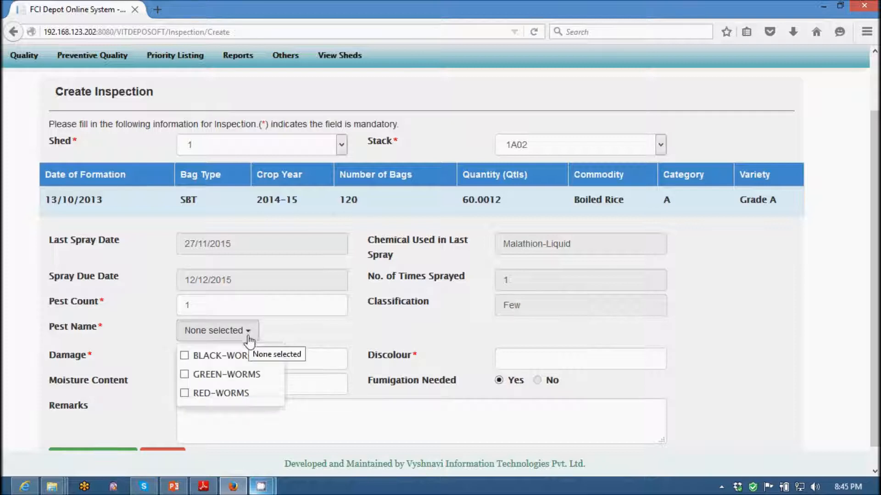
left_click(185, 357)
left_click(185, 374)
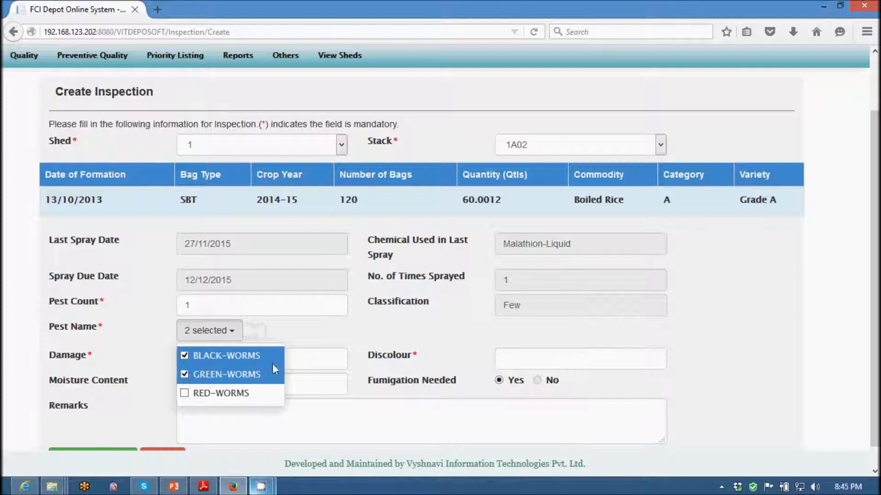
left_click(333, 342)
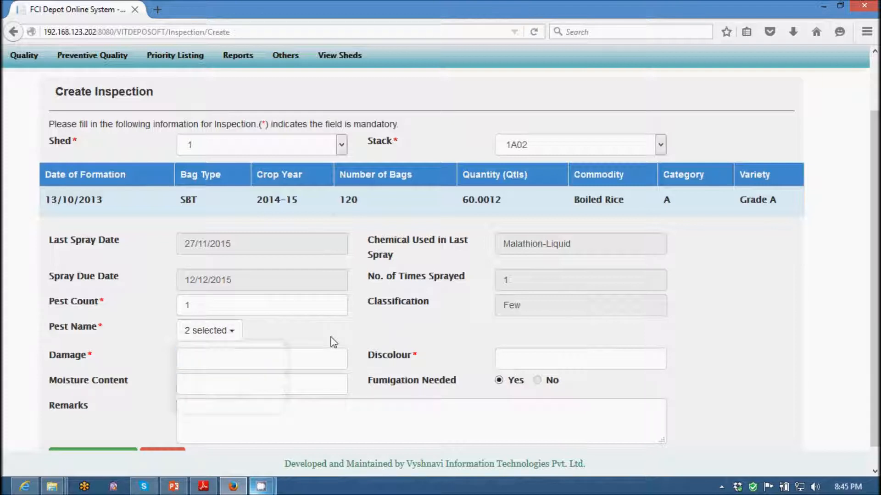
Raise the inspection's pest count to 5.
left_click_drag(230, 310, 147, 307)
type("5")
left_click(495, 328)
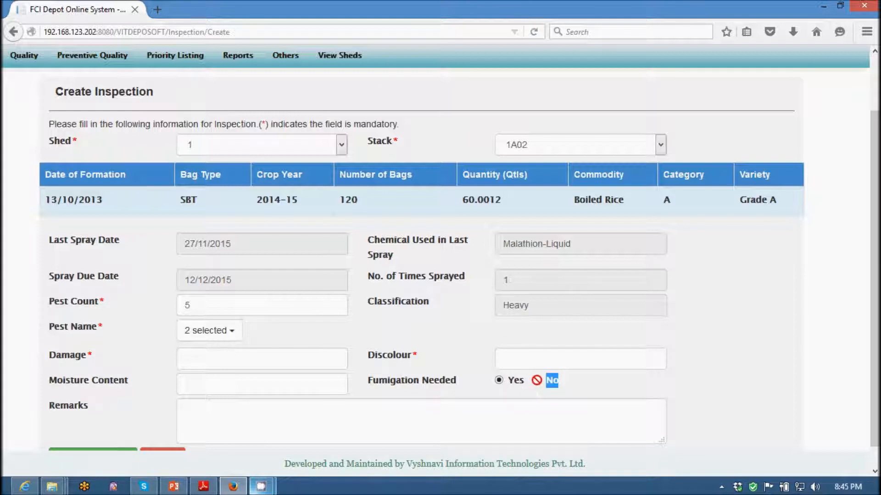
left_click(239, 306)
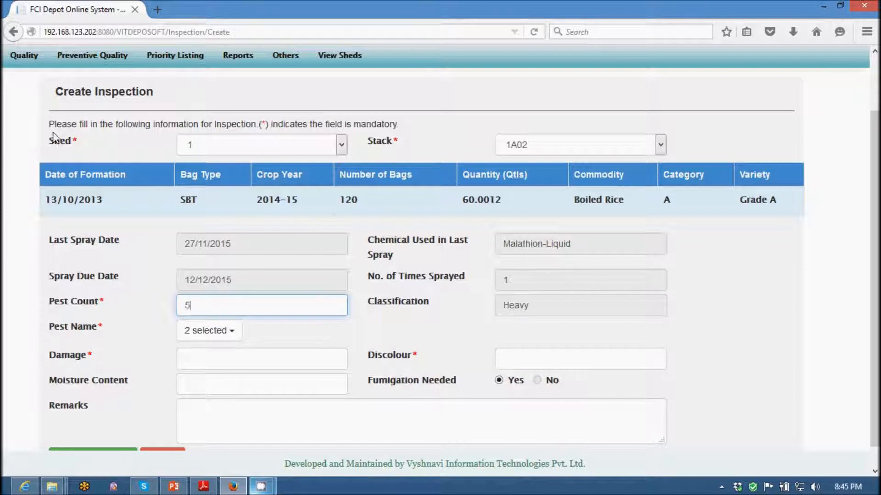
Enter a damage value of 10, a discolour value of 3 and a moisture content of 10.2.
left_click(180, 351)
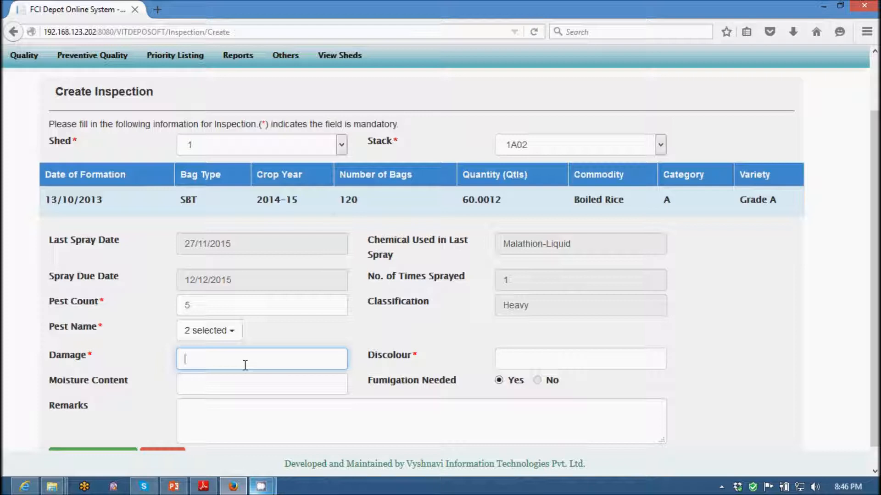
type("10")
left_click(512, 357)
type("3")
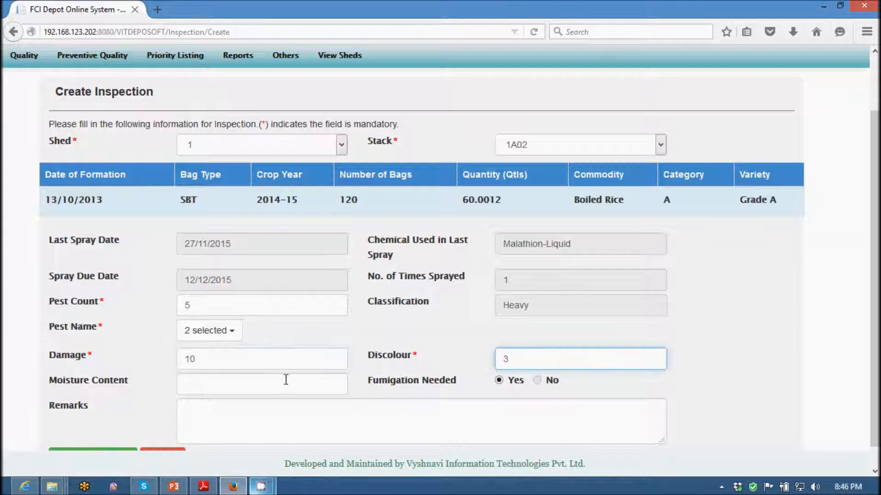
left_click(259, 380)
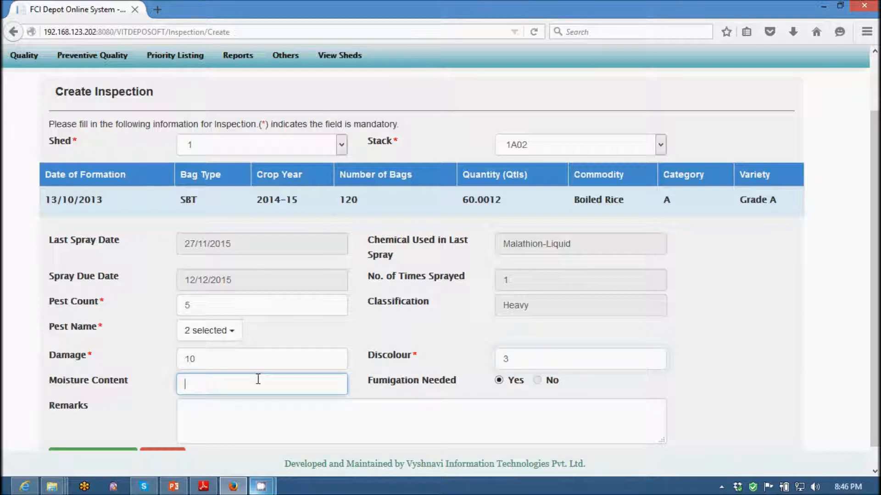
type("10.2")
Submit the inspection for stack 1A02 without remarks and dismiss the completion message.
scroll(293, 390, "down", 1)
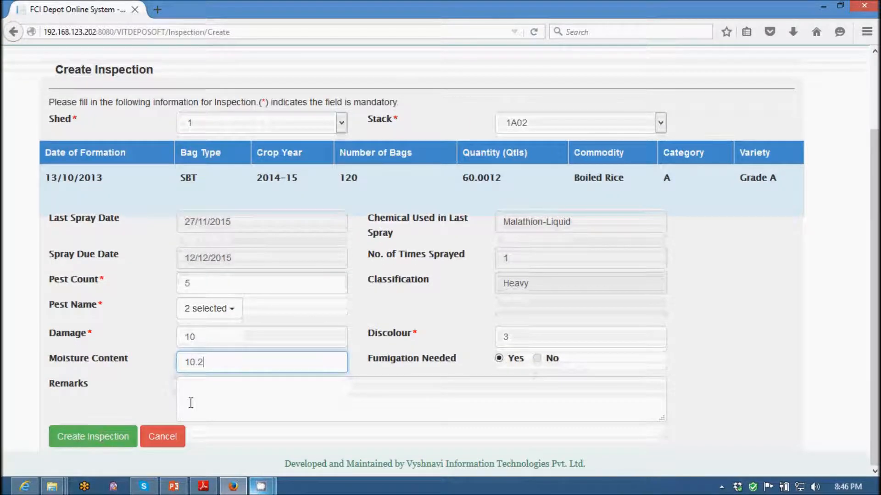
left_click(102, 436)
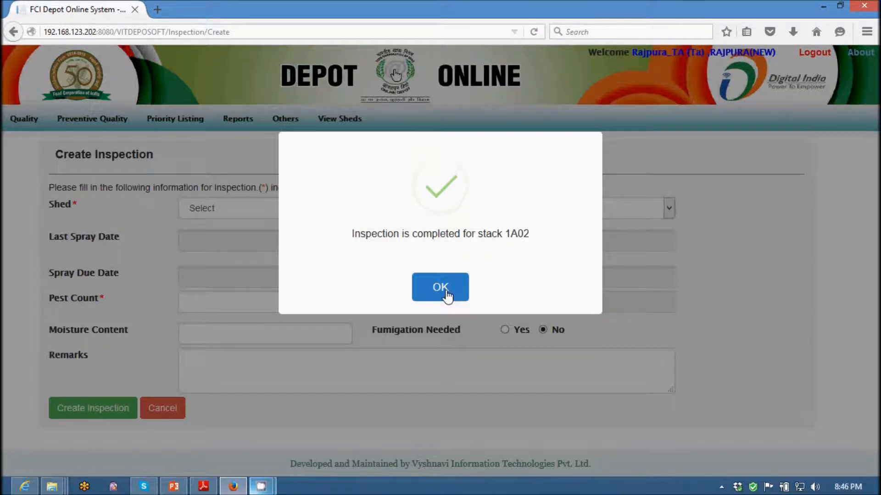
left_click(441, 289)
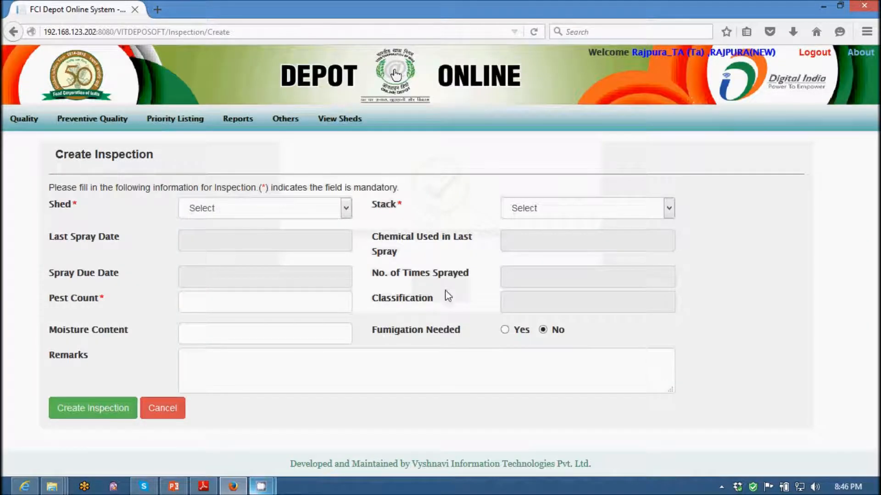
Open the preventive quality form for adding a prophylactic disinfestation spraying.
mouse_move(80, 129)
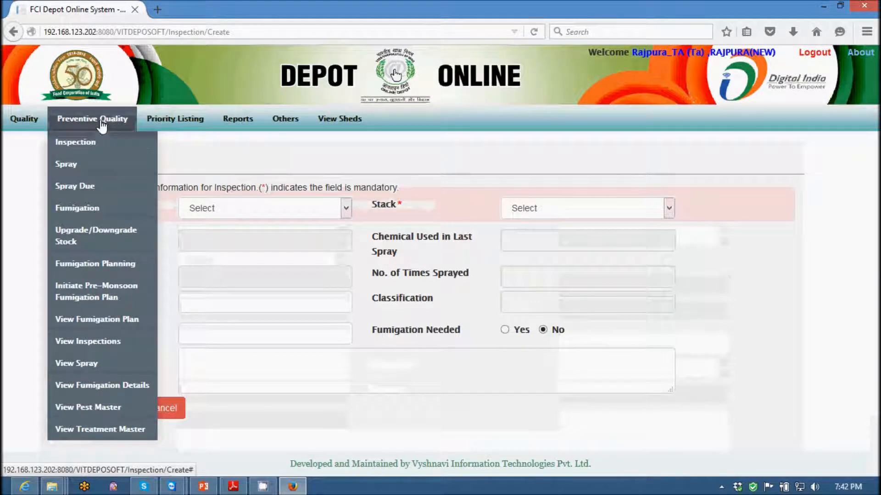
left_click(65, 166)
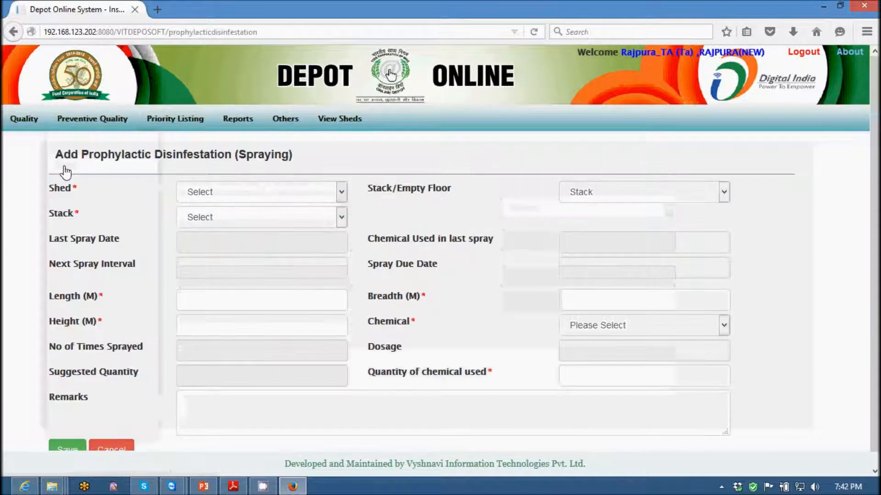
Try to select stack 1A01 in shed 1 for spraying and dismiss the message.
left_click(224, 194)
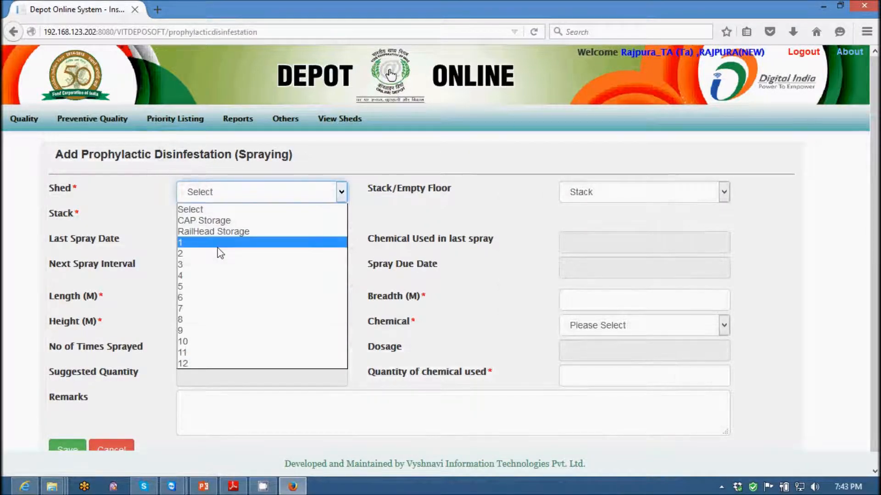
left_click(218, 246)
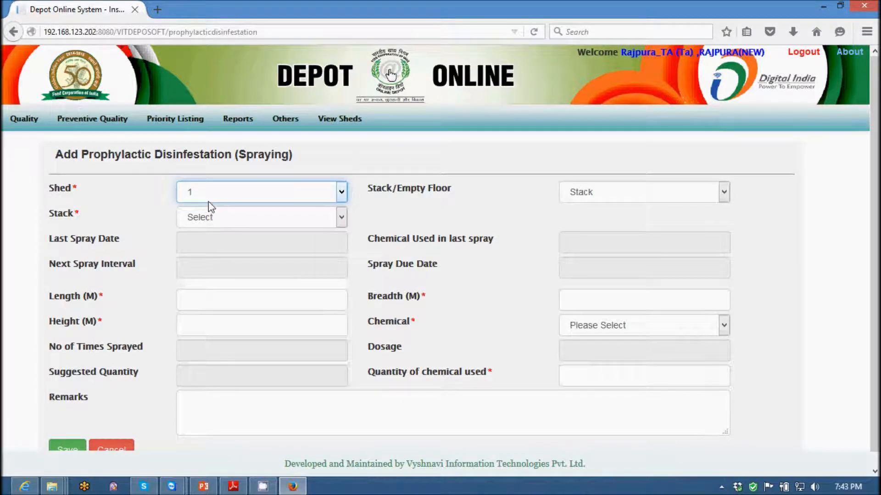
left_click(578, 191)
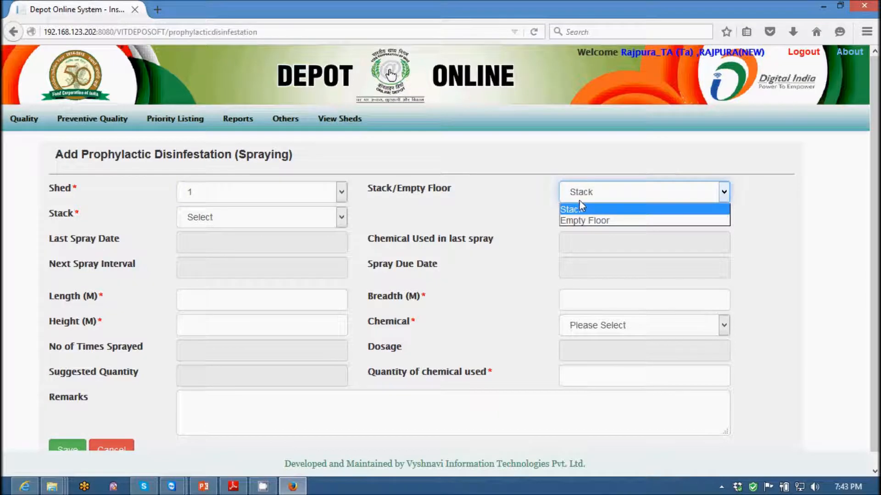
left_click(577, 208)
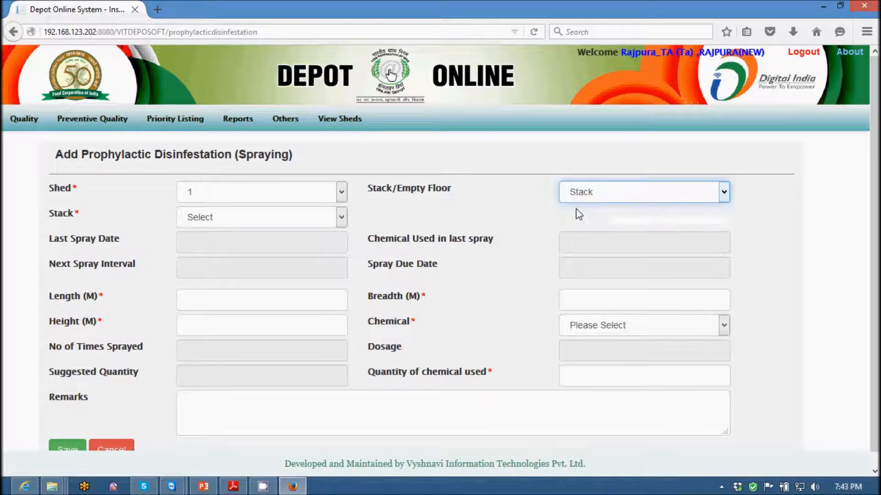
left_click(328, 221)
left_click(195, 246)
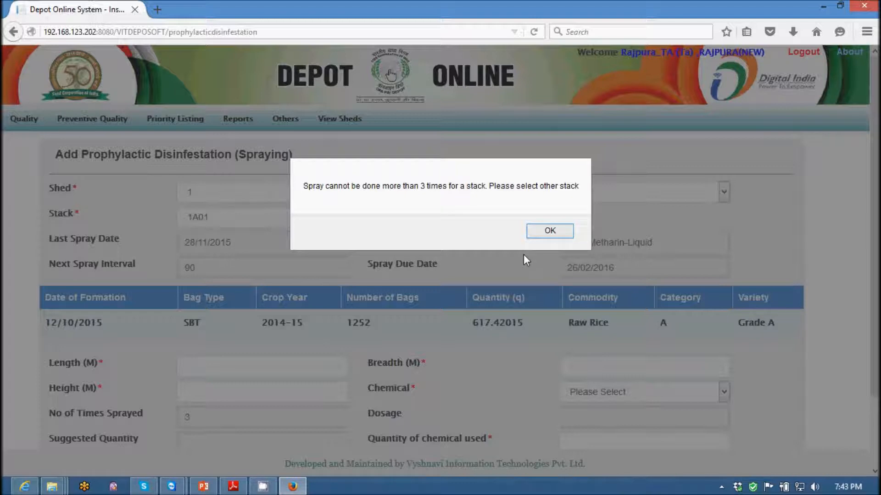
left_click(550, 230)
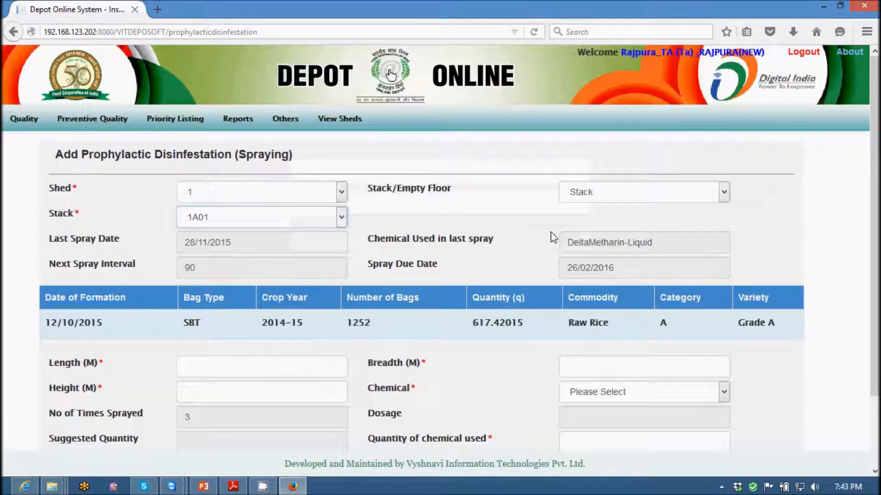
Choose shed 2, spraying type Stack and stack 2C08 for the spraying.
left_click(341, 192)
left_click(189, 253)
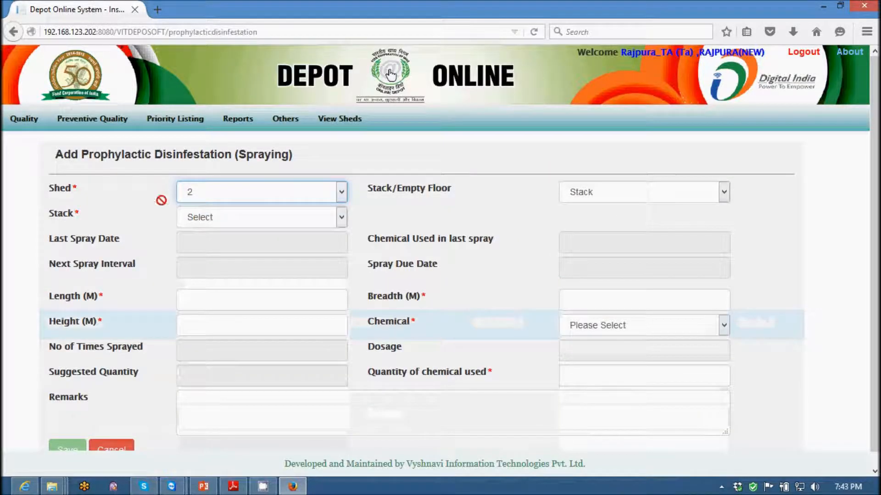
left_click(608, 192)
left_click(587, 213)
left_click(295, 223)
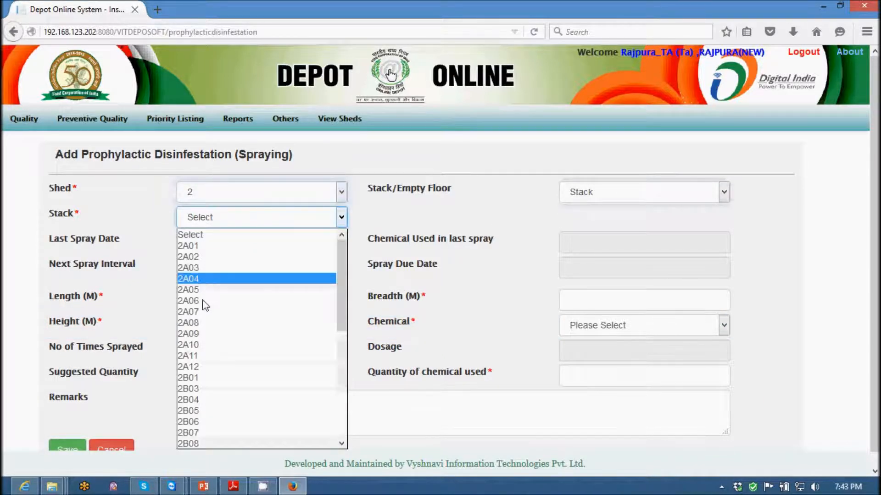
left_click(341, 408)
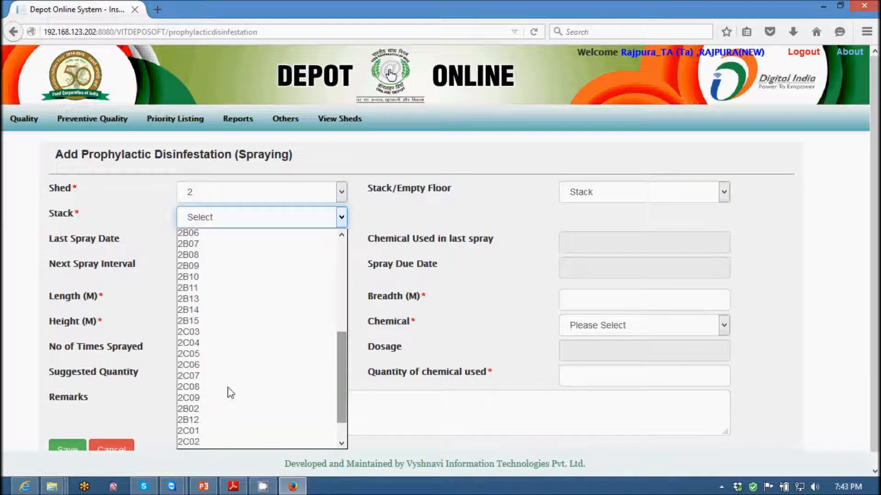
left_click(195, 387)
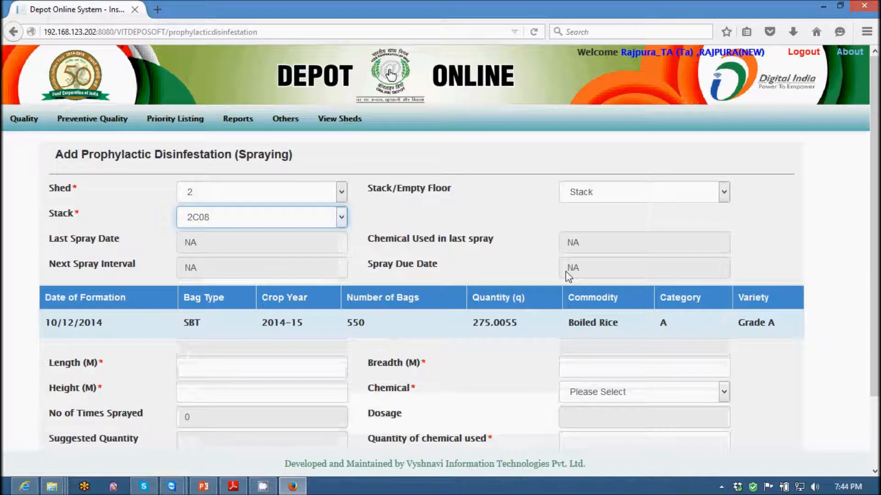
Enter a length of 10 m, a breadth of 8 m and a height of 12 m for stack 2C08.
scroll(566, 269, "down", 3)
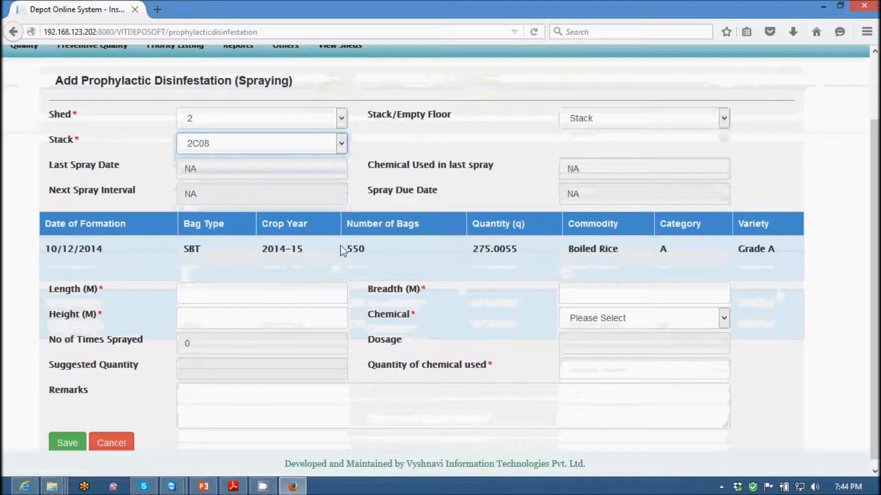
left_click(206, 294)
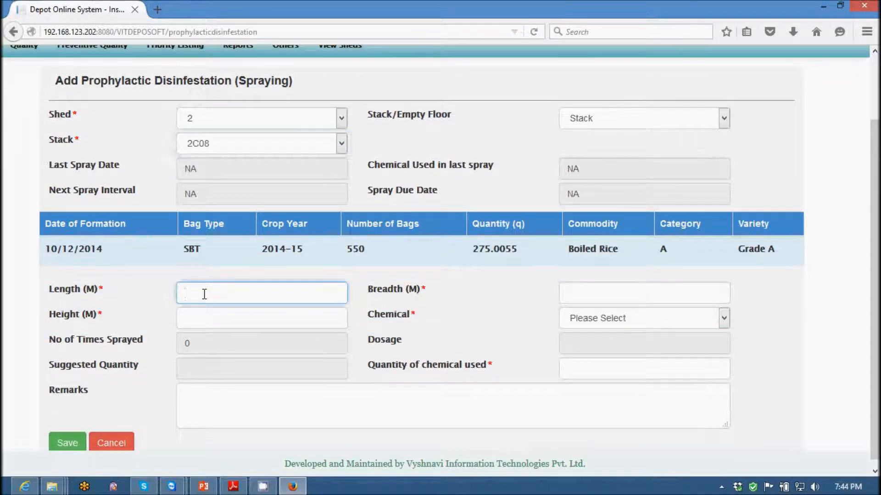
type("10")
left_click(598, 292)
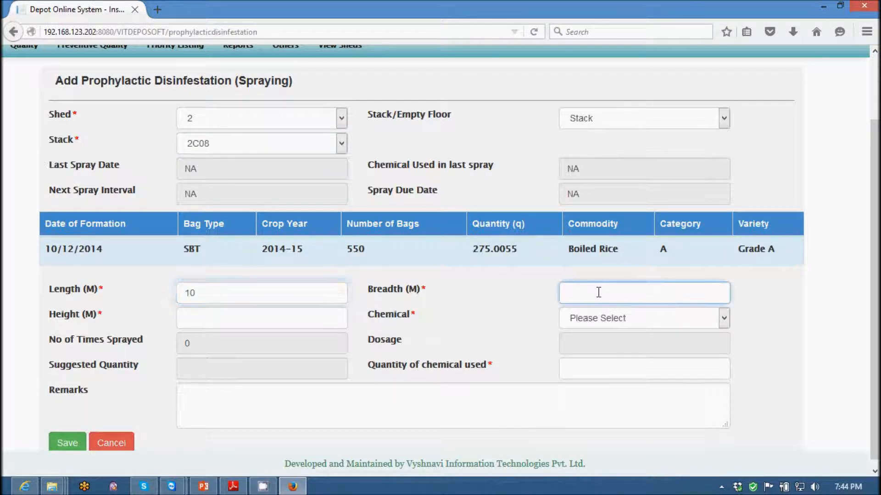
type("8")
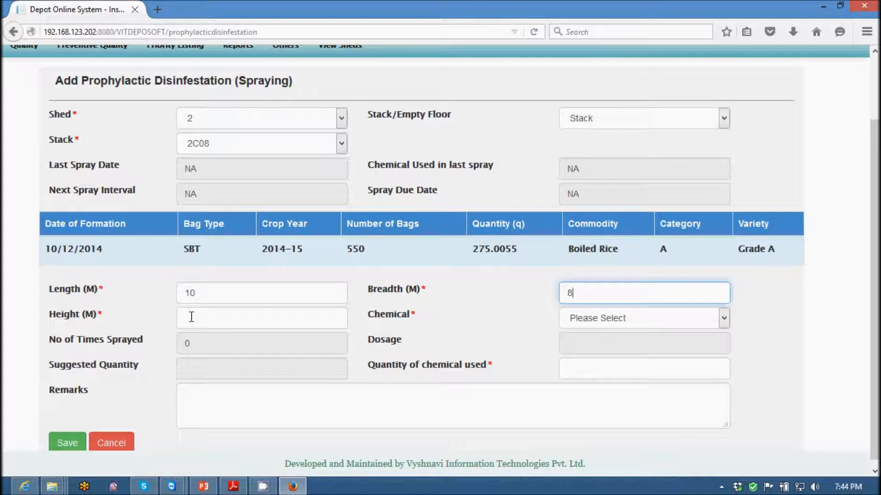
left_click(204, 322)
type("12")
left_click(425, 329)
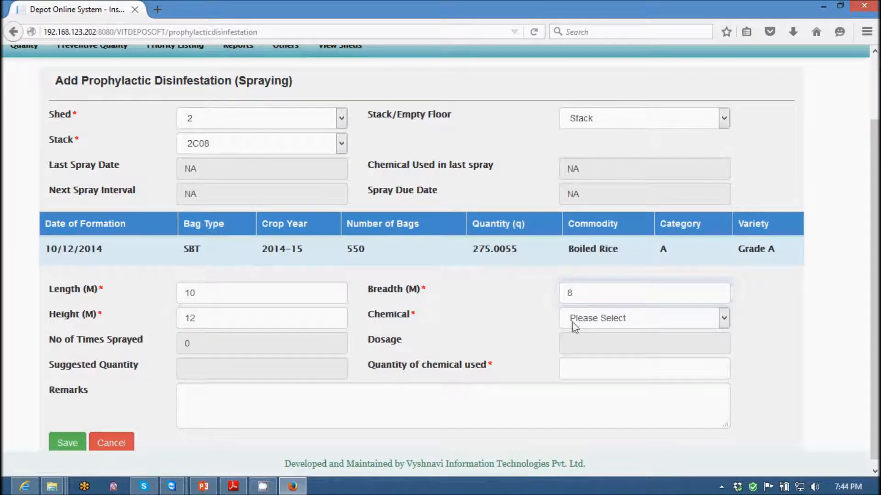
Choose Malathion-Powder as the spraying chemical and enter 1.25 as the quantity of chemical used.
left_click(600, 317)
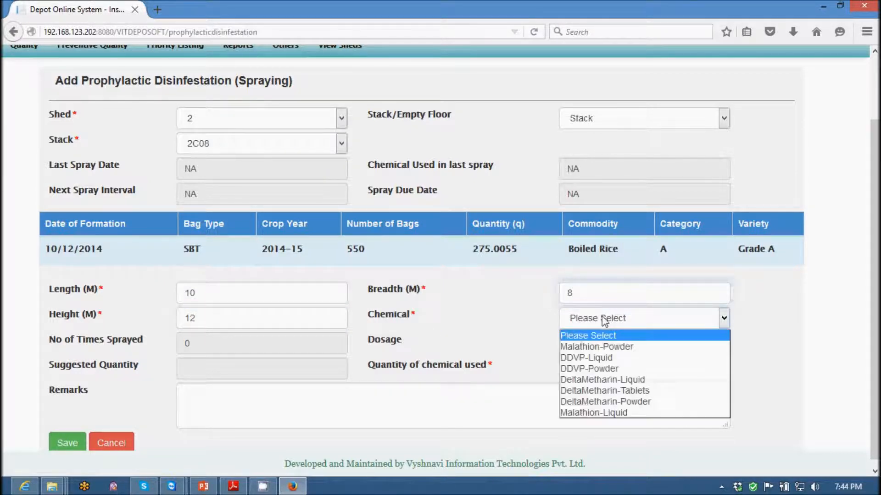
left_click(599, 348)
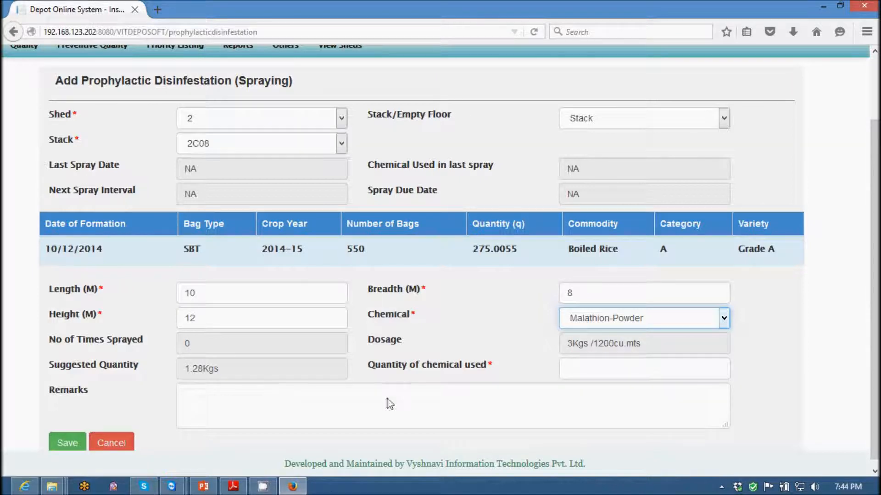
left_click(208, 297)
left_click(643, 324)
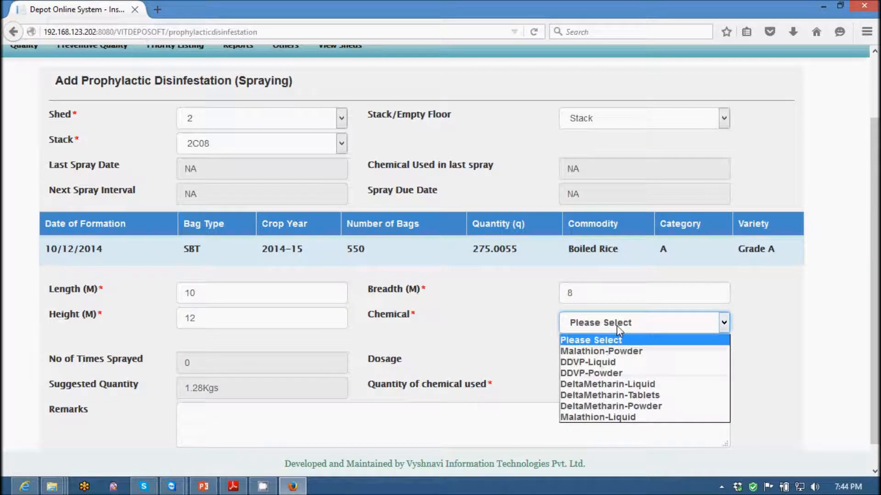
left_click(602, 350)
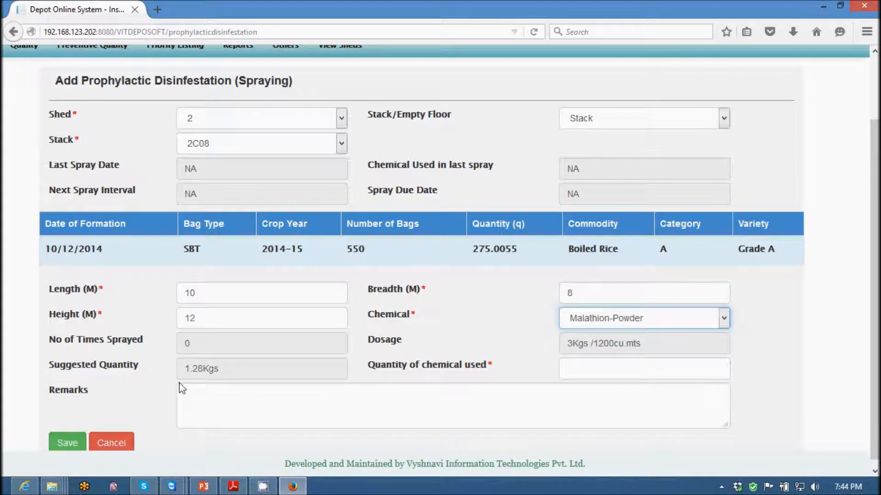
left_click(625, 373)
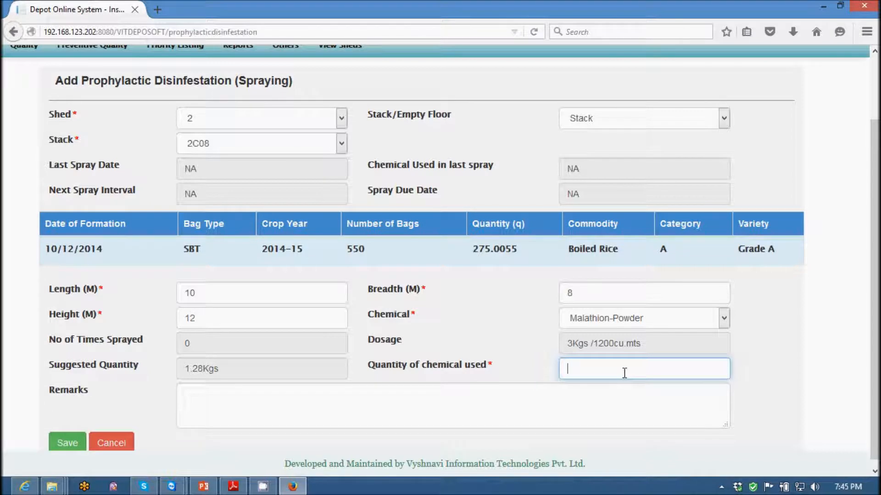
type("1.25")
Save the spraying for stack 2C08 without remarks and dismiss the completion message.
left_click(264, 402)
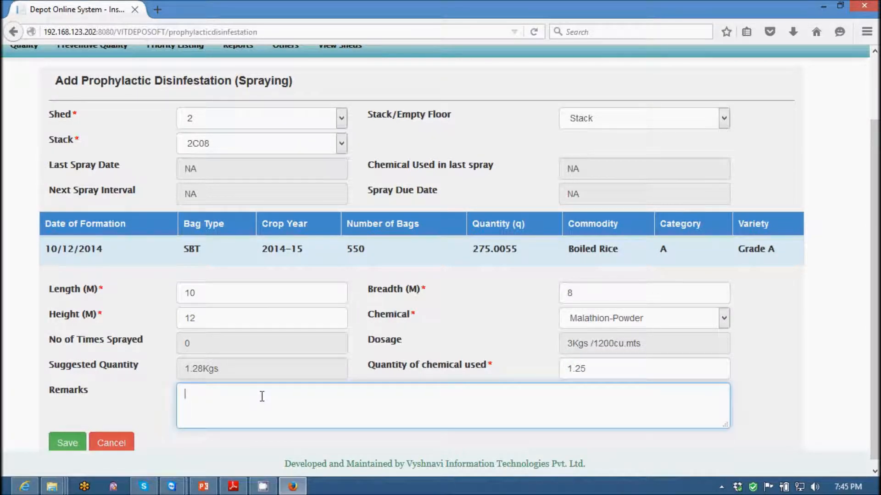
scroll(229, 396, "down", 1)
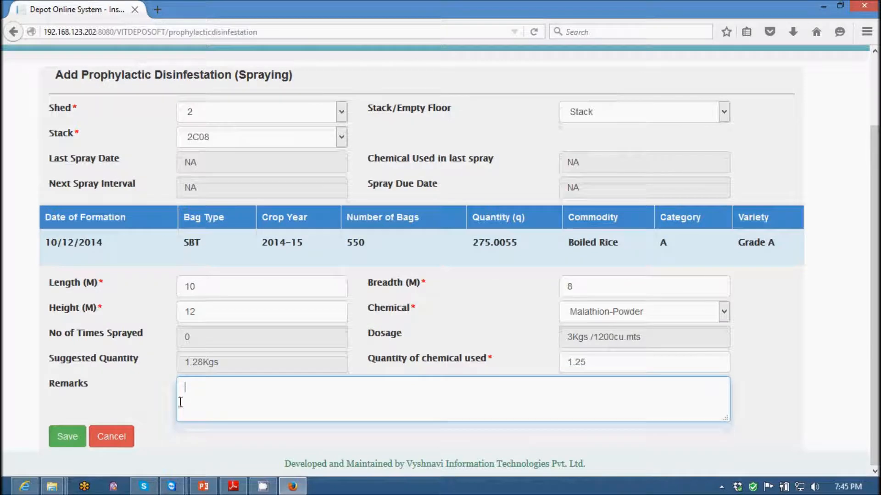
left_click(57, 442)
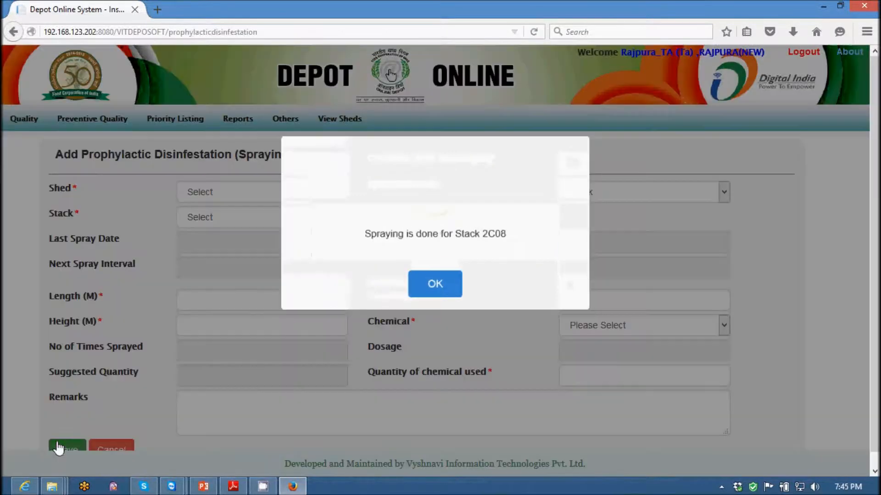
left_click(440, 280)
Log out of the TA account and sign in as rajpura_qc with the account password.
mouse_move(76, 124)
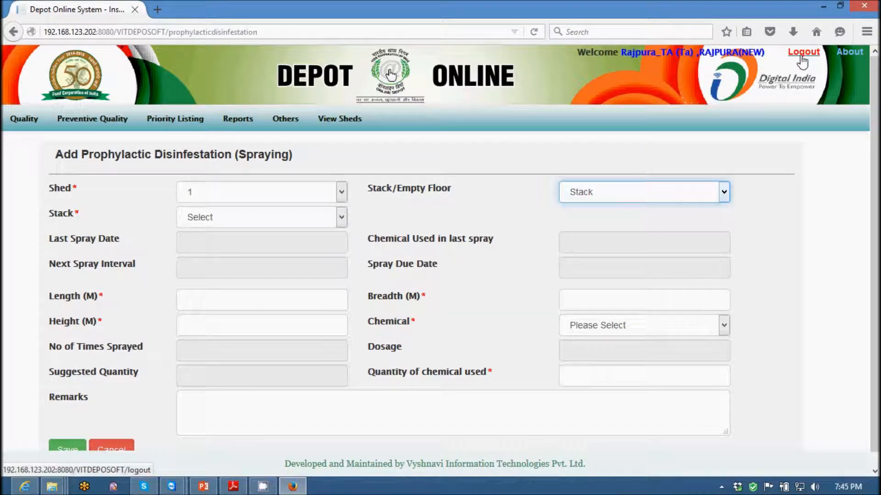
left_click(802, 58)
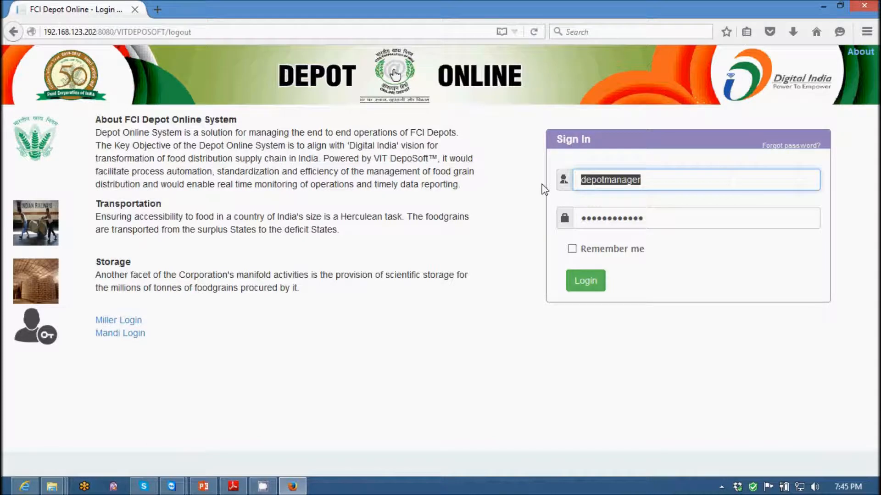
type("rajpura_qc")
key("Tab")
type("•••••••••")
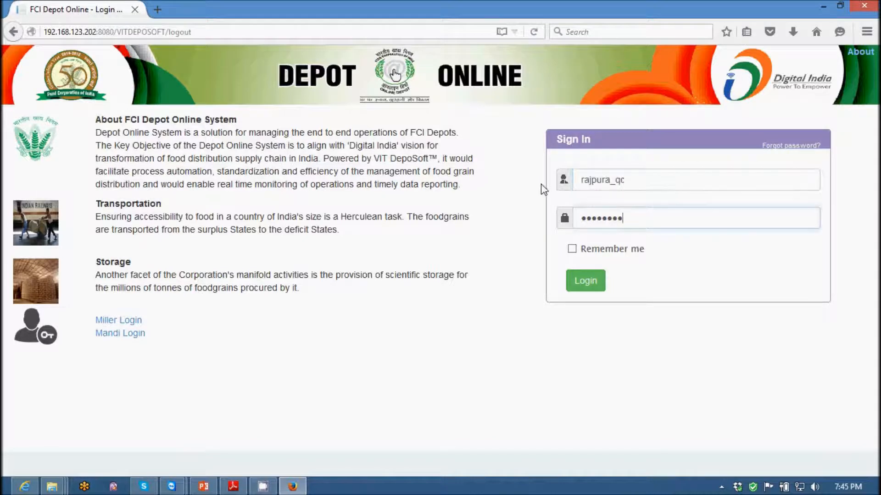
key("Return")
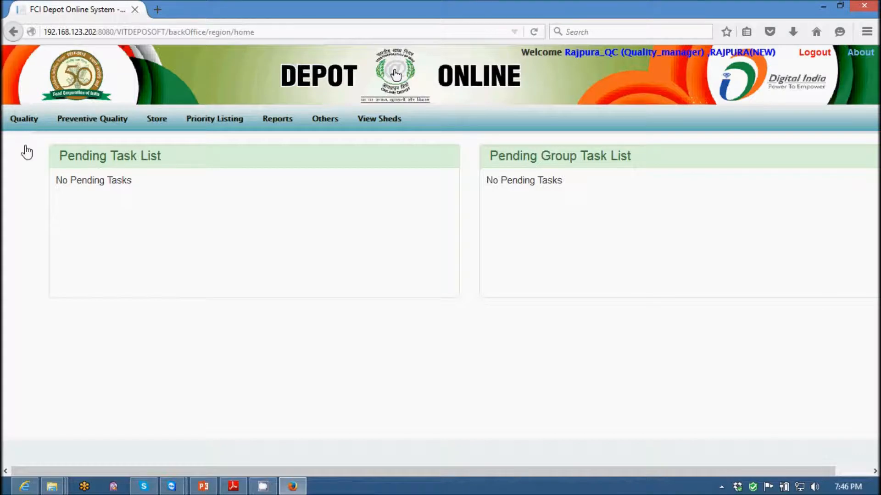
Open fumigation planning and set the fumigation date of the first stack 1A01 entry to 09-12-2015.
mouse_move(98, 124)
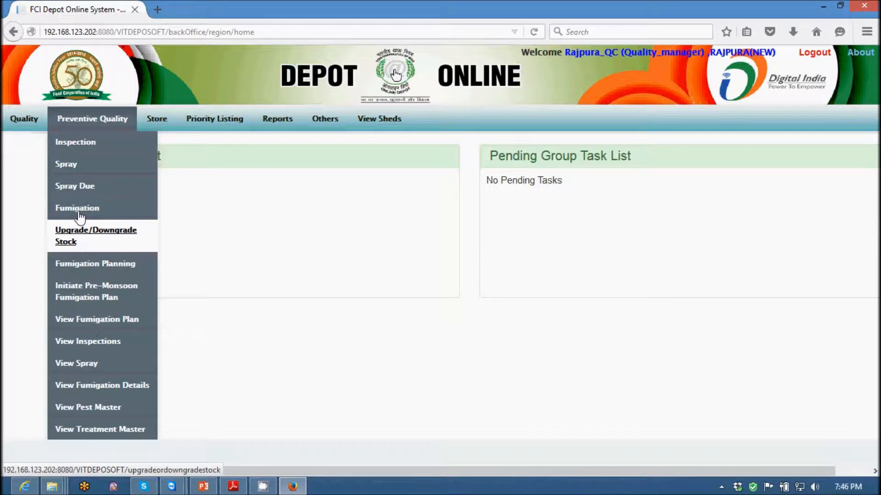
left_click(96, 268)
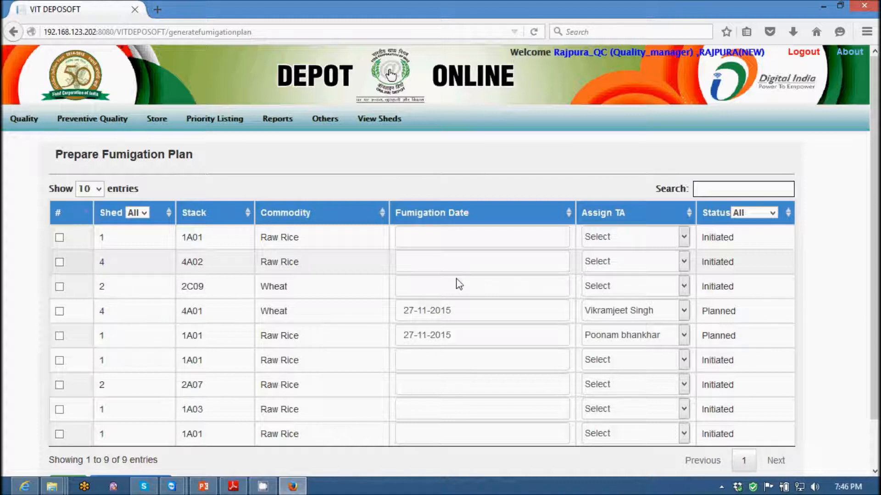
left_click(481, 241)
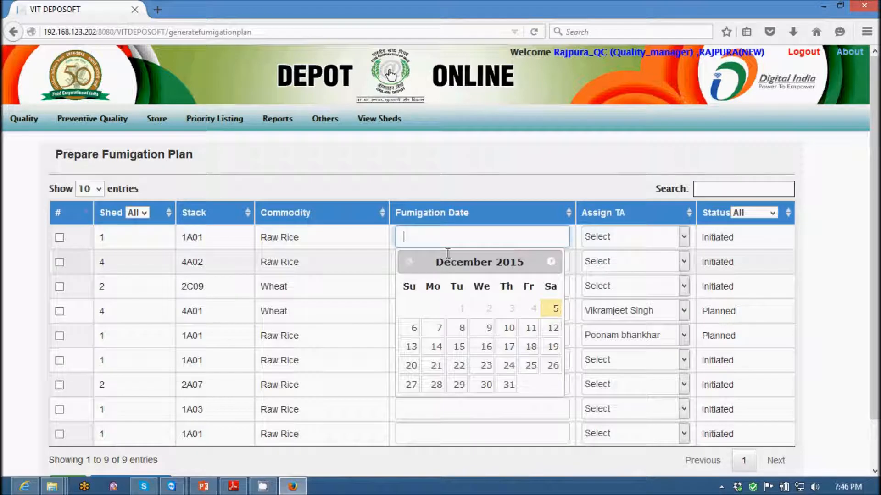
left_click(489, 329)
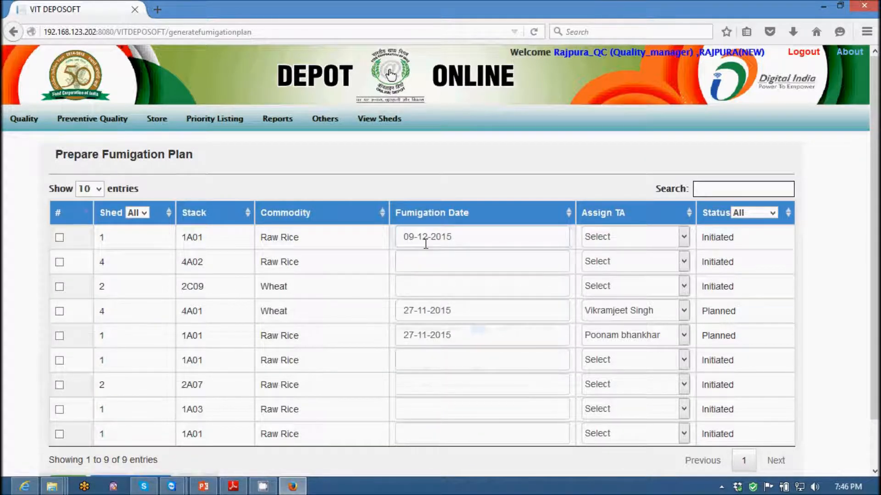
Assign Rajpura_TA as the TA for the first stack 1A01 entry and select that entry for the plan.
left_click(633, 236)
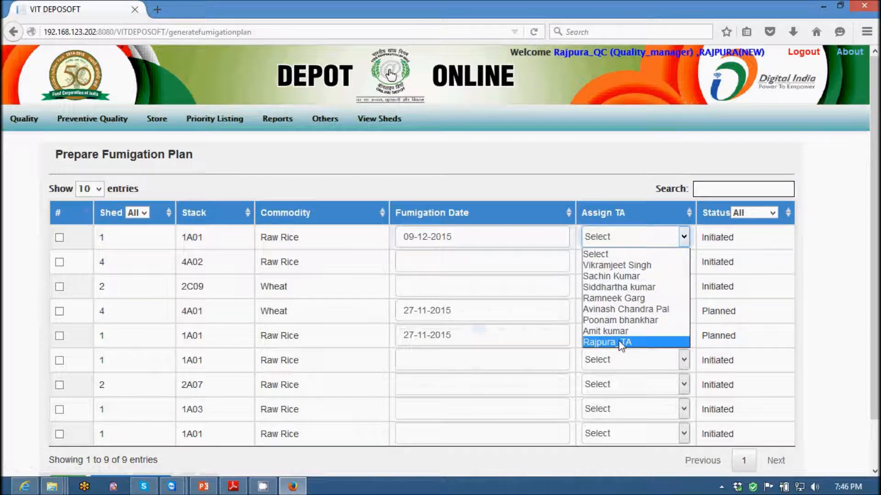
left_click(622, 343)
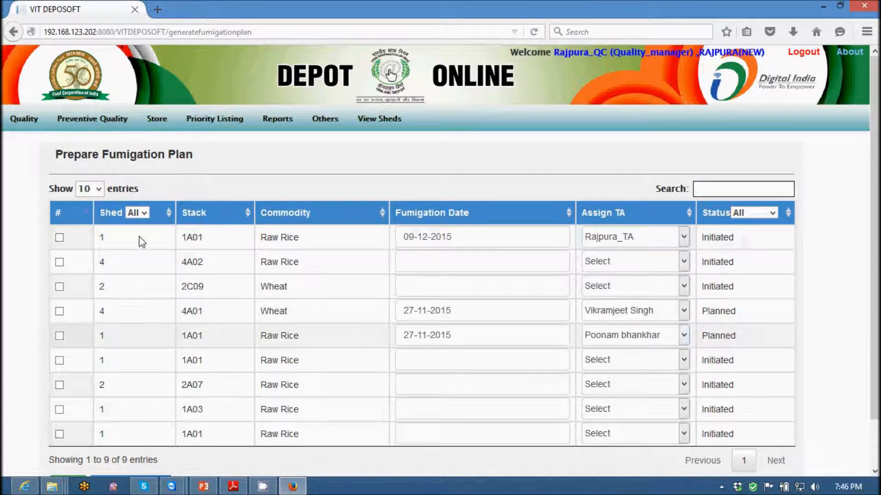
left_click(59, 237)
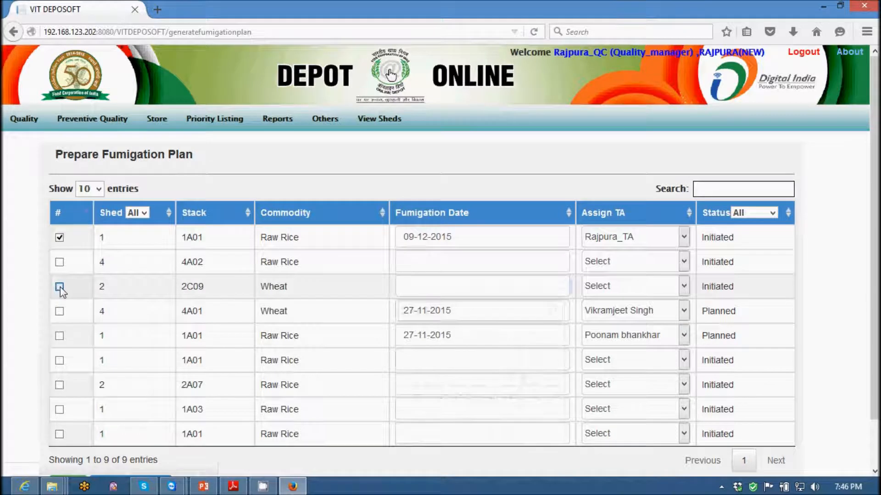
Select the stack 2C09 entry for the plan, set its fumigation date to 05-12-2015 and assign Rajpura_TA as its TA.
left_click(59, 286)
left_click(439, 288)
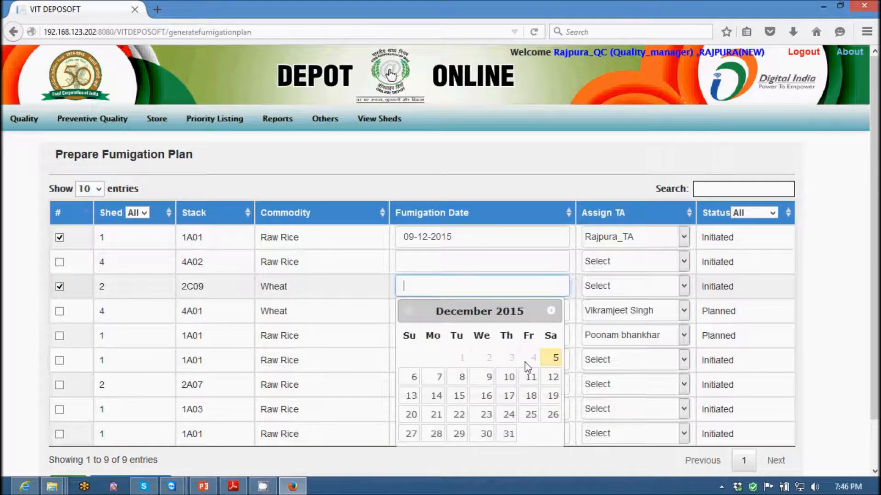
left_click(555, 357)
left_click(635, 286)
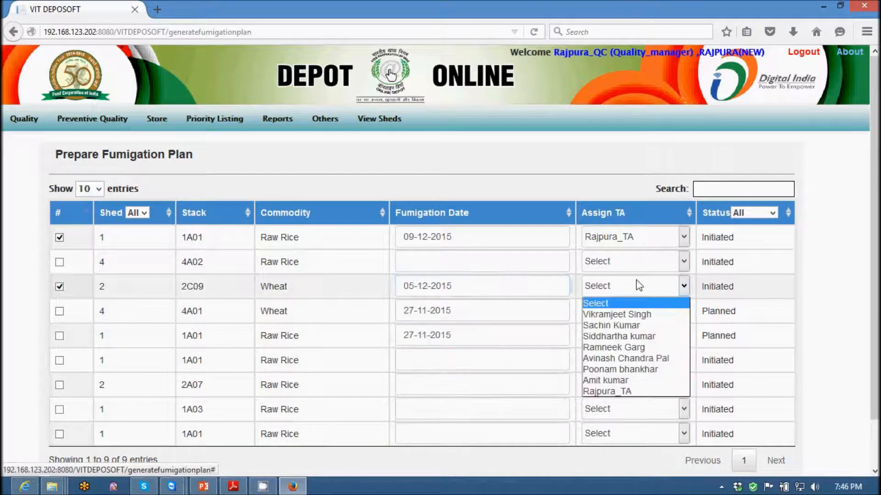
left_click(608, 391)
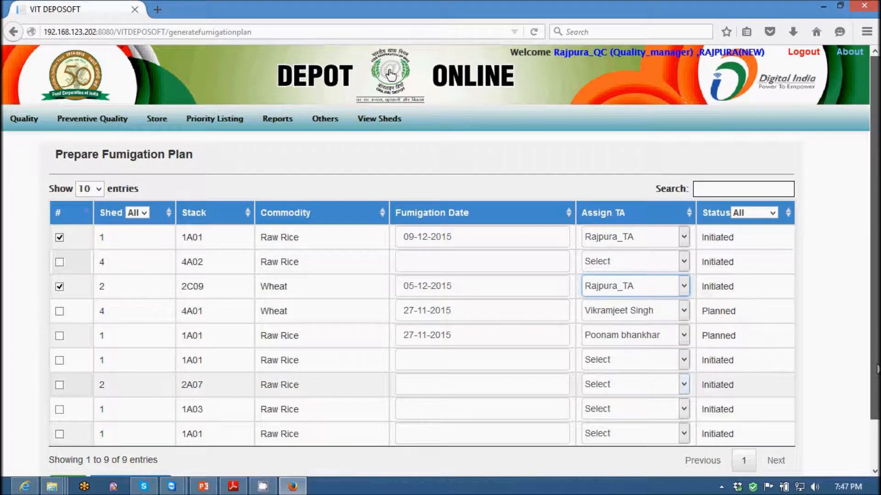
Save the fumigation plan, dismiss the update message and check the status of the updated entries.
scroll(308, 417, "down", 2)
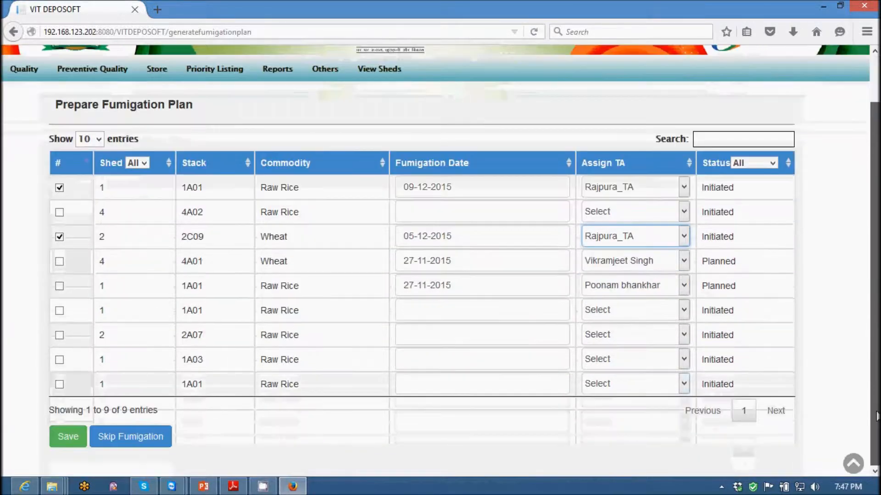
left_click(69, 441)
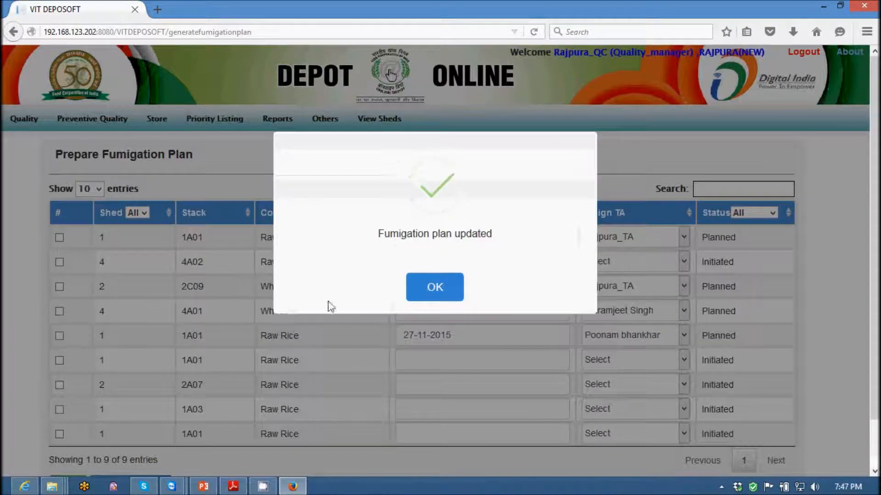
left_click(431, 291)
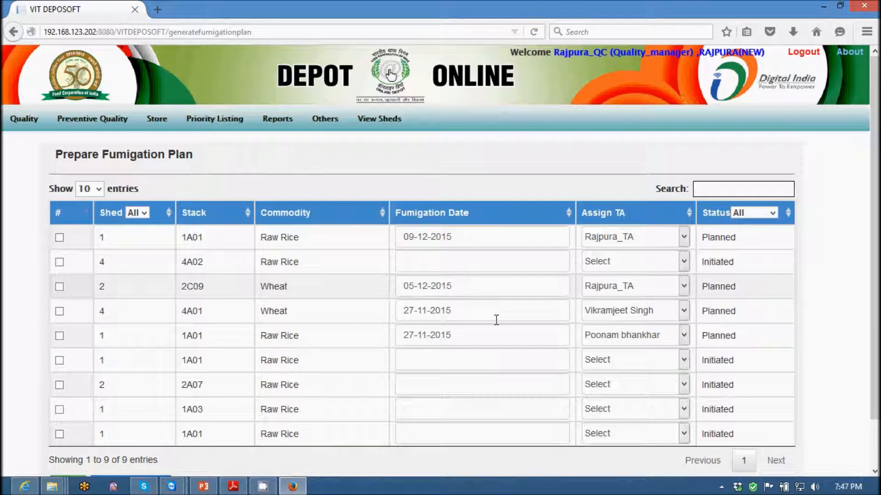
left_click_drag(700, 296, 735, 280)
left_click_drag(732, 239, 704, 243)
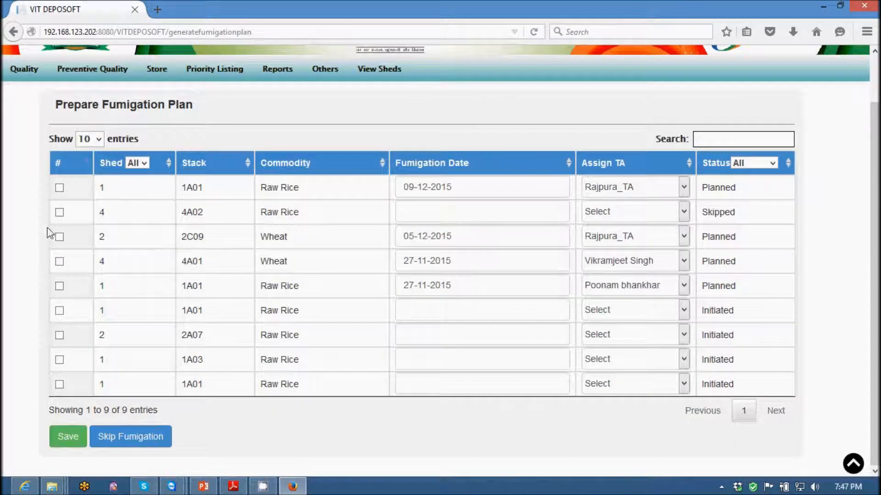
Select the stack 4A02 entry in the fumigation plan and browse the available preventive quality and store functions.
left_click(59, 213)
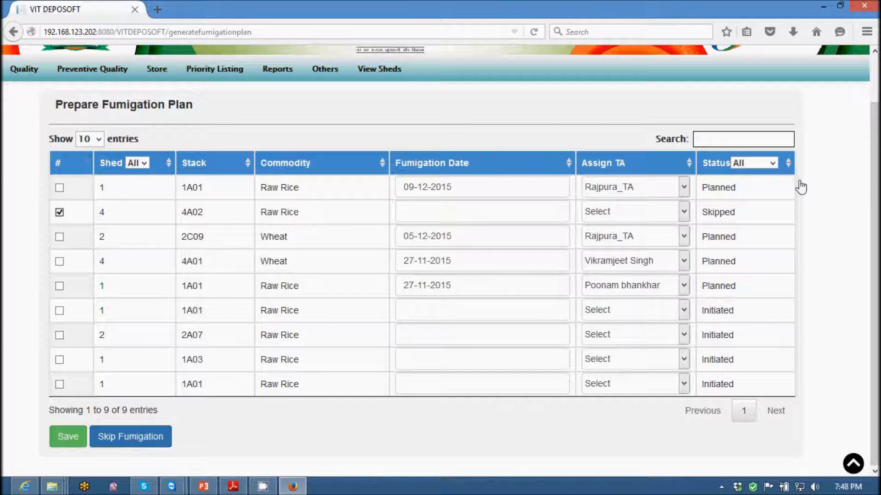
scroll(645, 289, "up", 2)
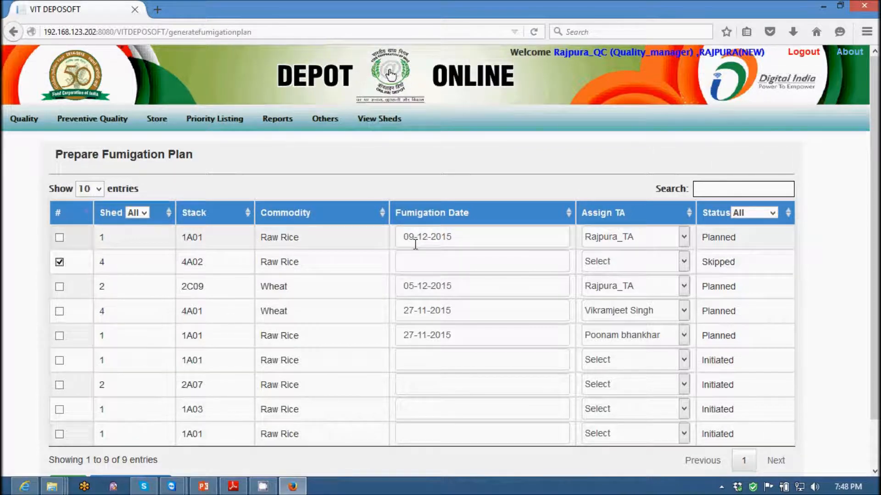
mouse_move(76, 123)
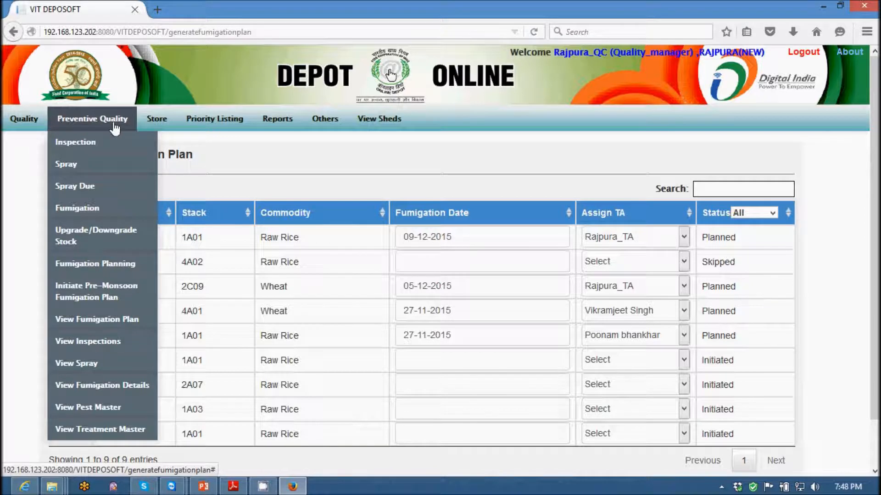
mouse_move(169, 126)
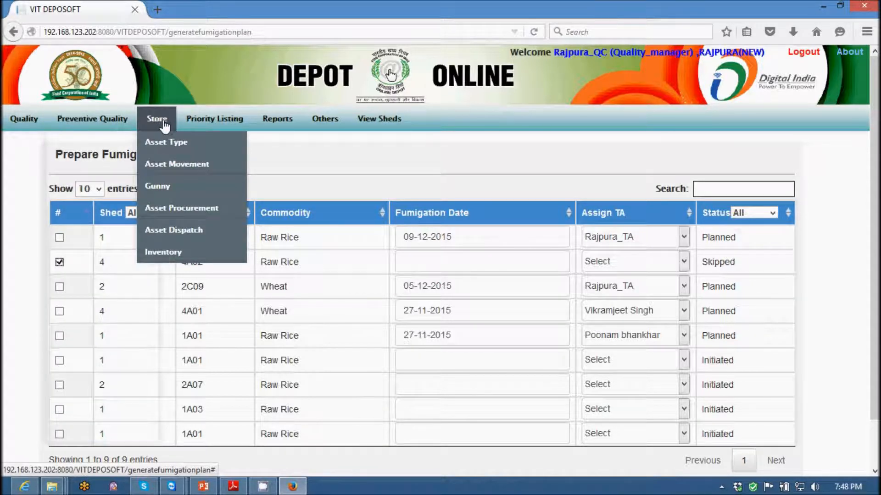
mouse_move(175, 141)
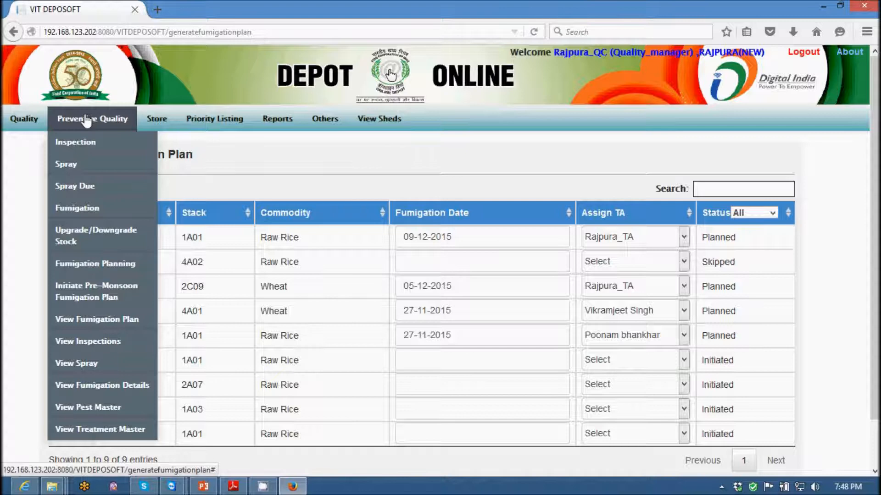
Switch from the quality manager account to the Rajpura_TA account and start fumigation of stack 2C09 from the assigned fumigation plan.
left_click(804, 54)
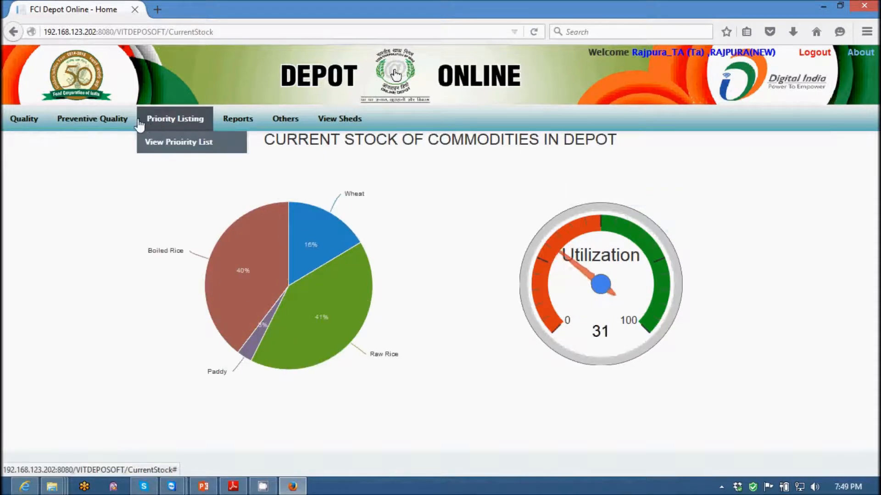
mouse_move(126, 123)
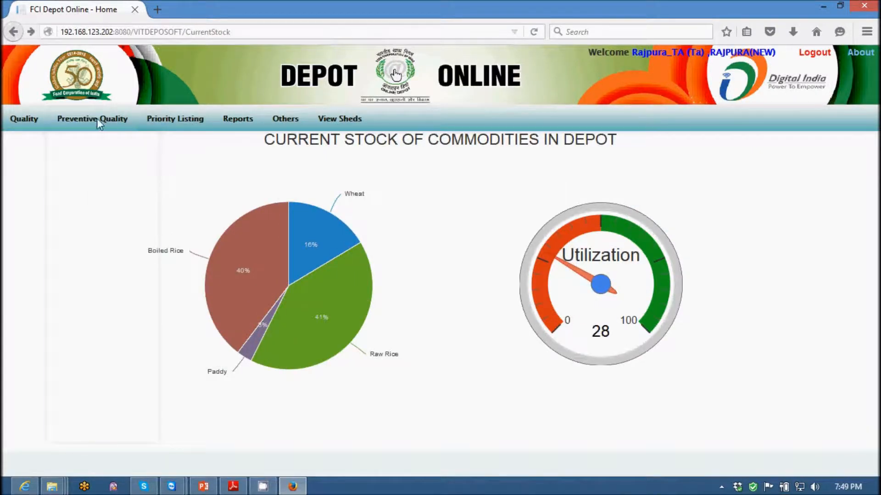
mouse_move(98, 122)
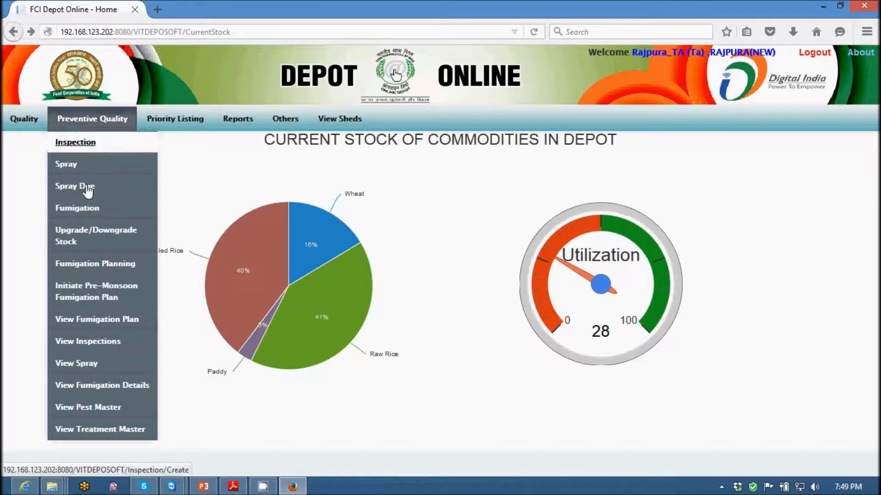
left_click(94, 320)
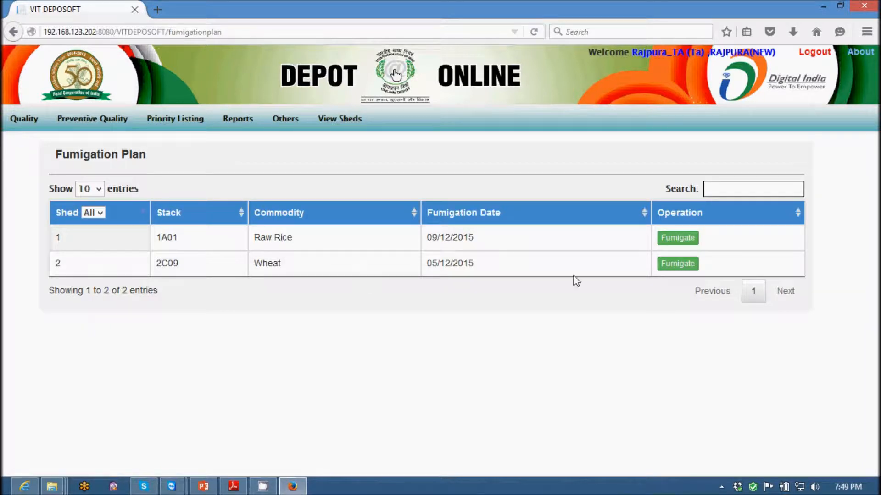
left_click(679, 265)
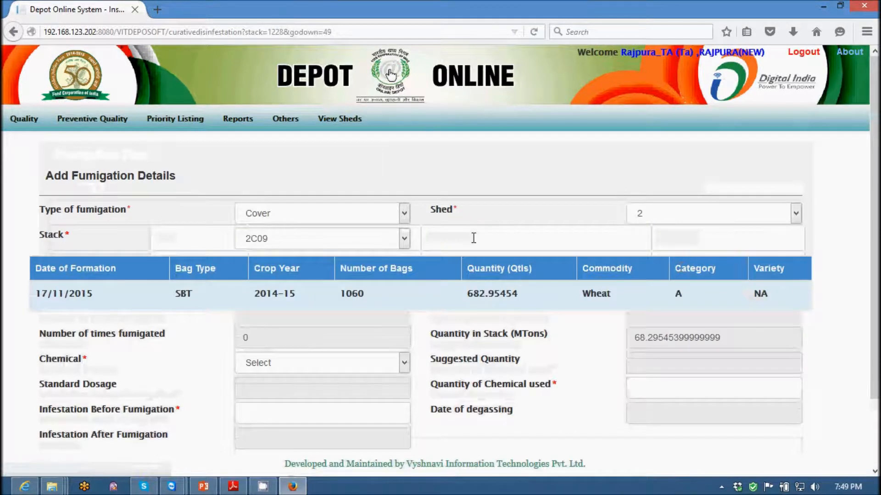
Keep Cover as the type of fumigation for stack 2C09 and choose AluminiumPhosphide-Powder as the chemical.
left_click(355, 220)
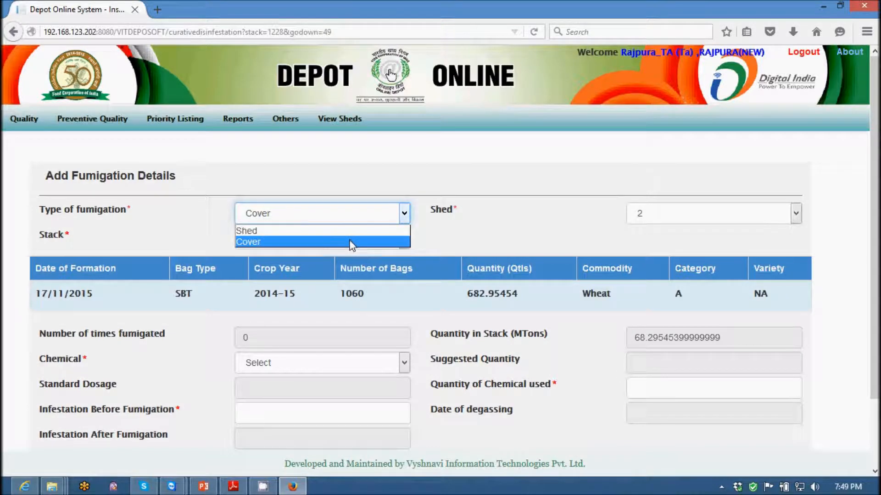
left_click(352, 243)
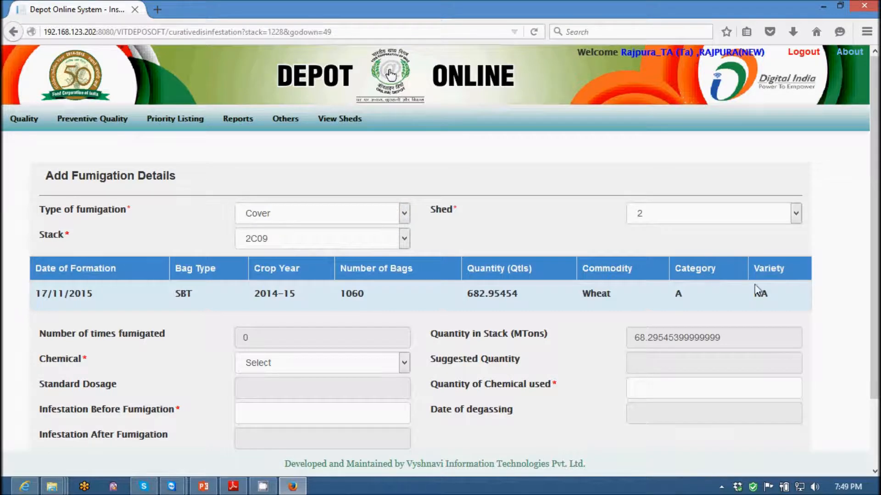
scroll(755, 291, "down", 3)
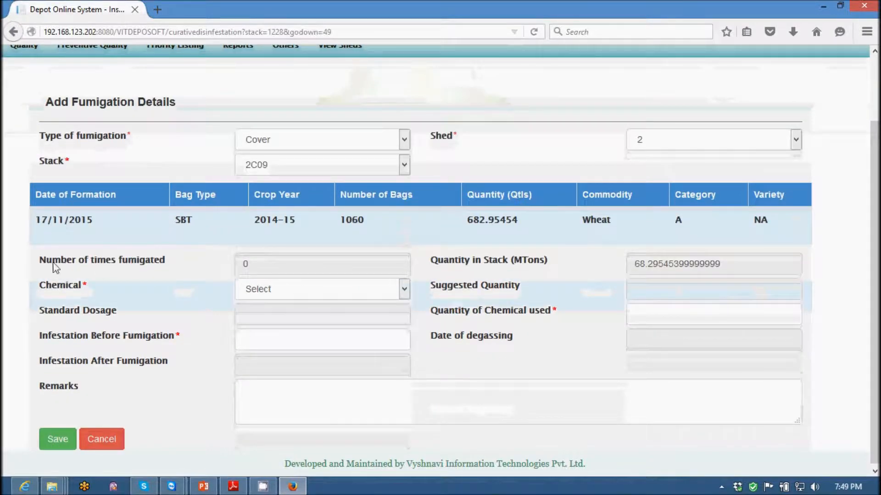
left_click_drag(248, 263, 209, 261)
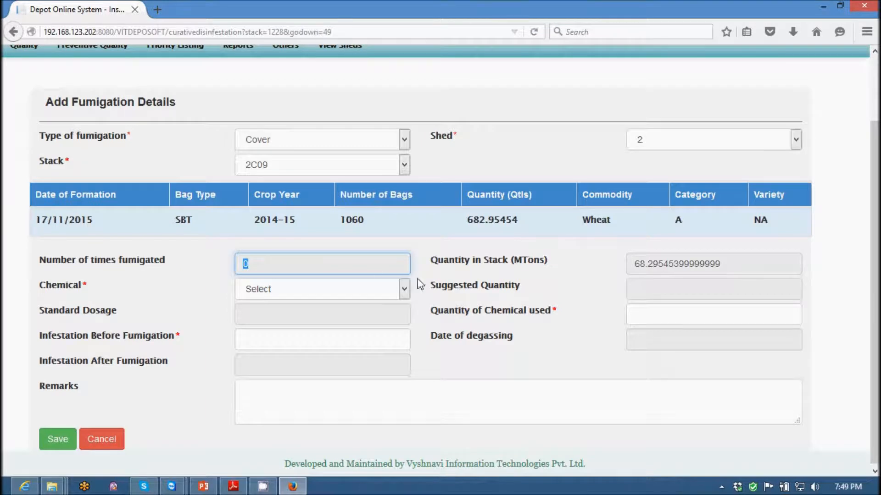
left_click(318, 288)
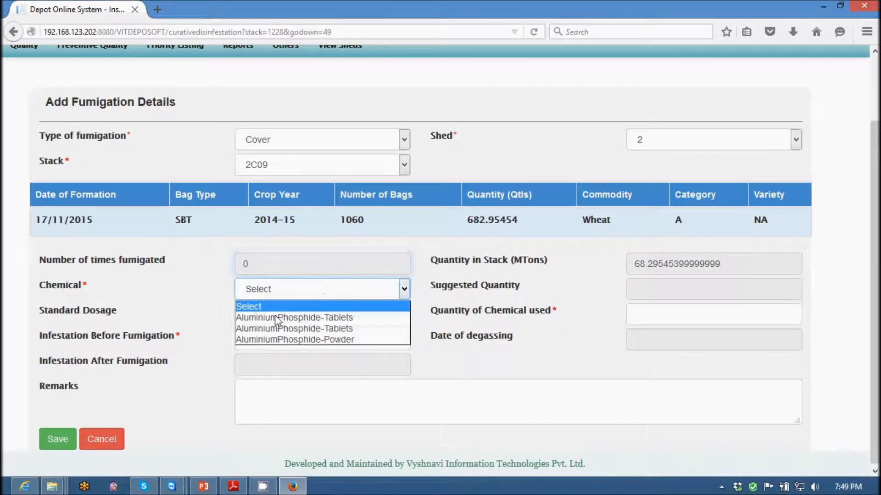
left_click(290, 341)
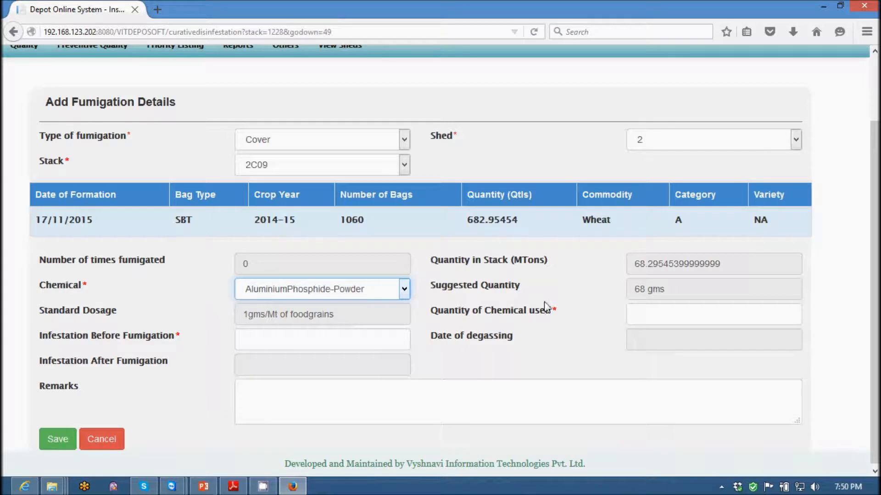
Check the suggested quantity, then enter 50 as the quantity of chemical used and 2 as the infestation before fumigation.
left_click_drag(672, 281, 628, 288)
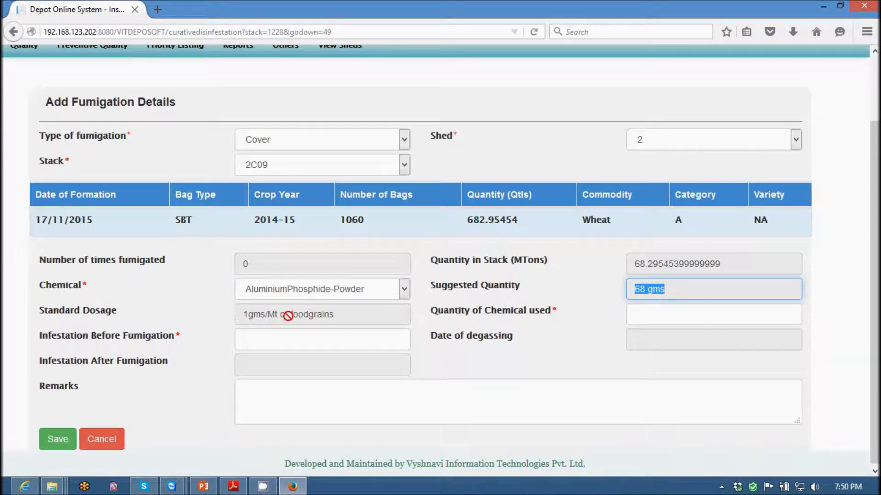
left_click(686, 316)
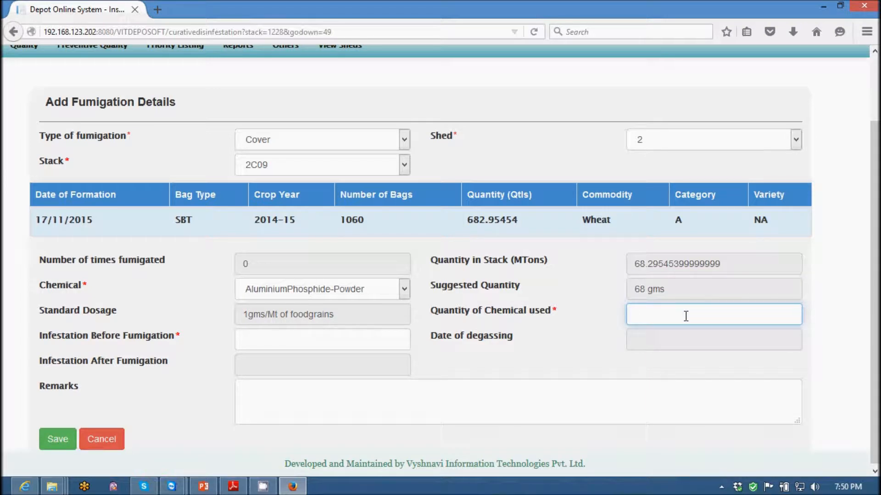
type("50")
left_click(272, 343)
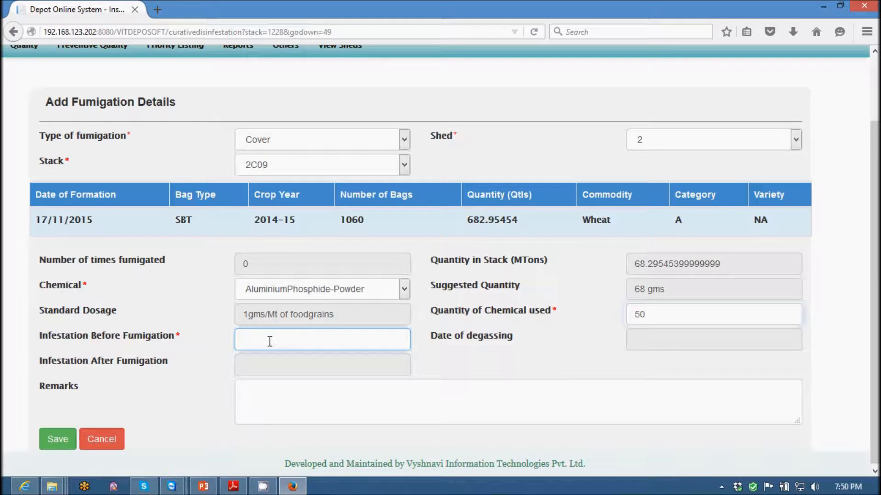
type("2")
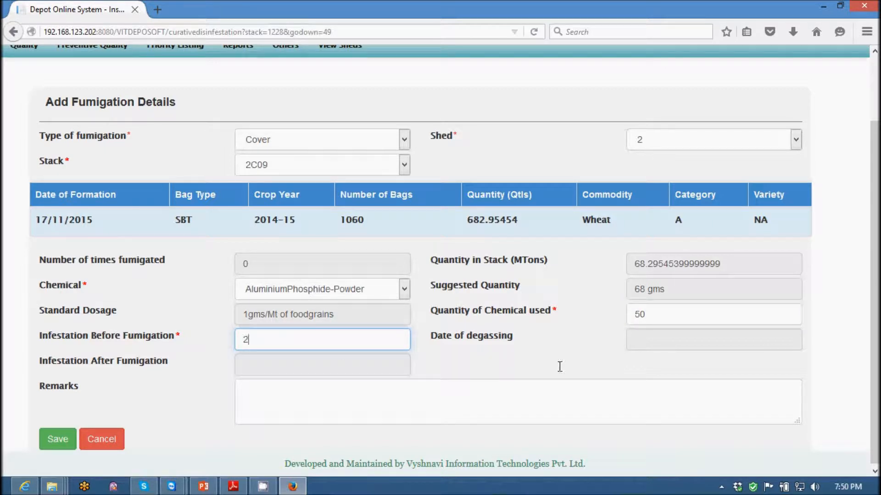
Save the fumigation of stack 2C09 without remarks and dismiss the completion message.
left_click(282, 408)
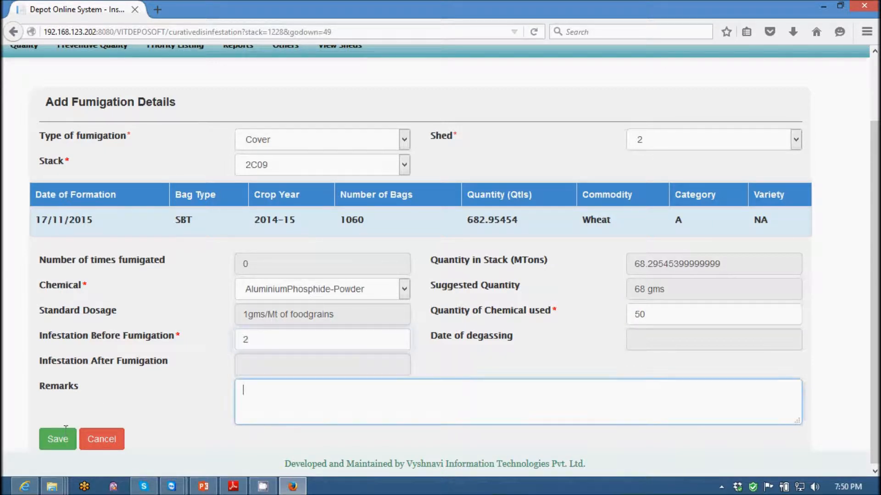
left_click(58, 440)
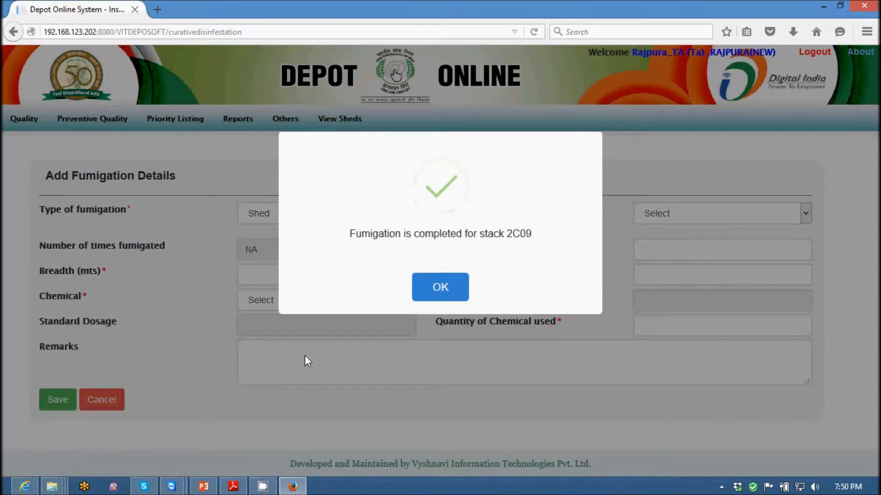
left_click(430, 291)
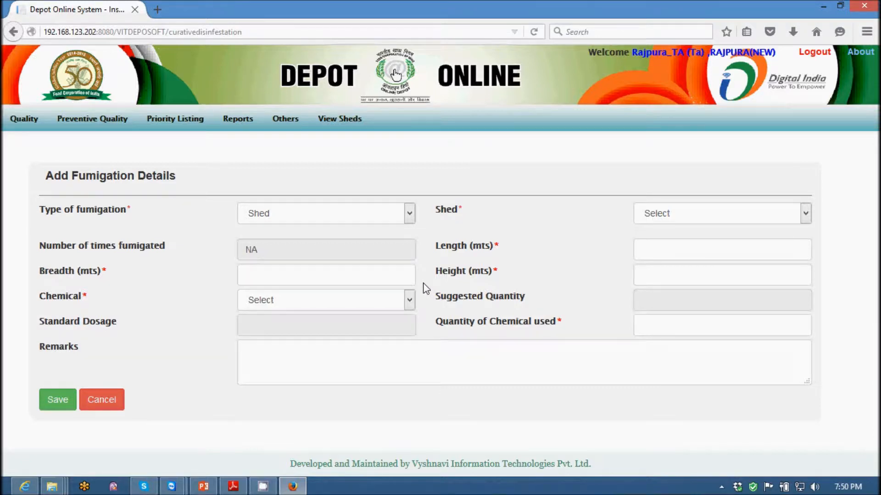
Open the list of fumigation details and review the 05-12-2015 record for stack 2C09.
left_click(113, 128)
left_click(79, 208)
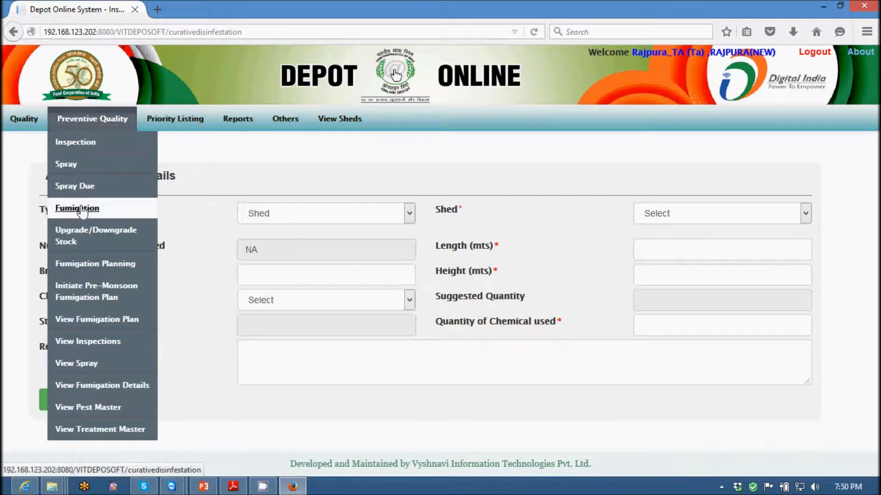
left_click(94, 386)
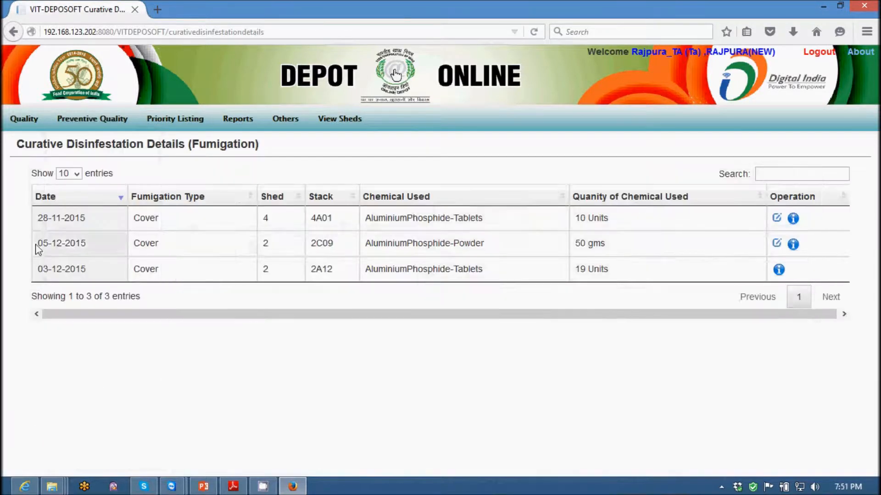
triple_click(38, 244)
left_click_drag(468, 253, 760, 247)
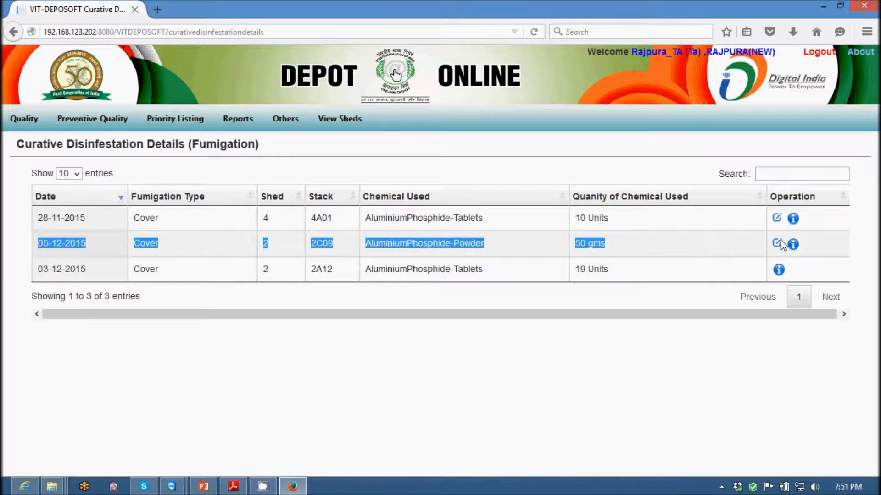
Update the 05-12-2015 fumigation record of stack 2C09 with degassing date 06-12-2015 and infestation after fumigation 0, and dismiss the completion message.
left_click(777, 244)
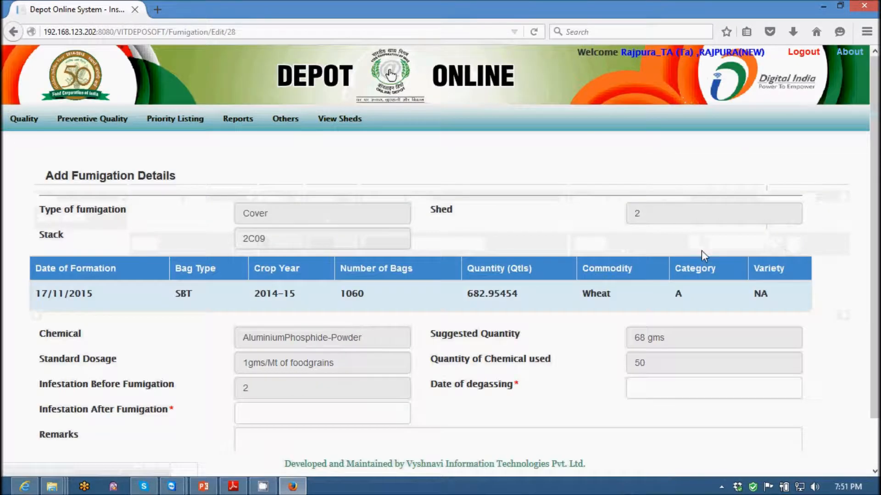
scroll(706, 311, "down", 2)
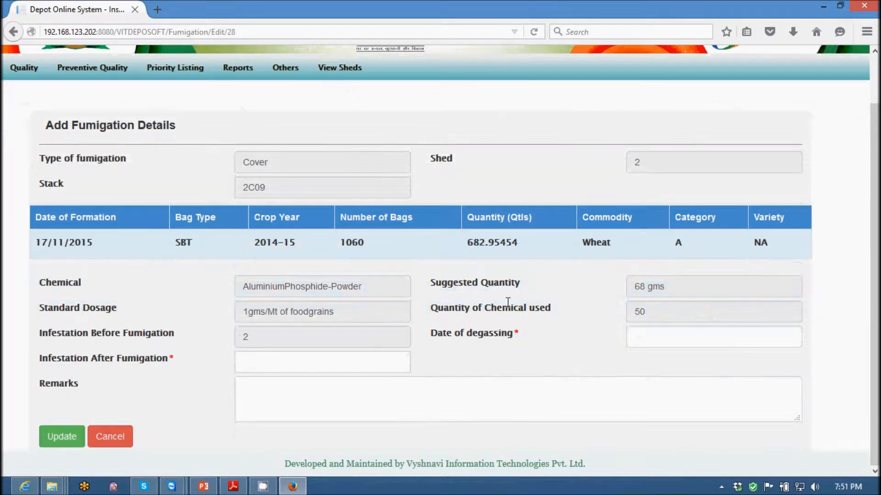
left_click(694, 339)
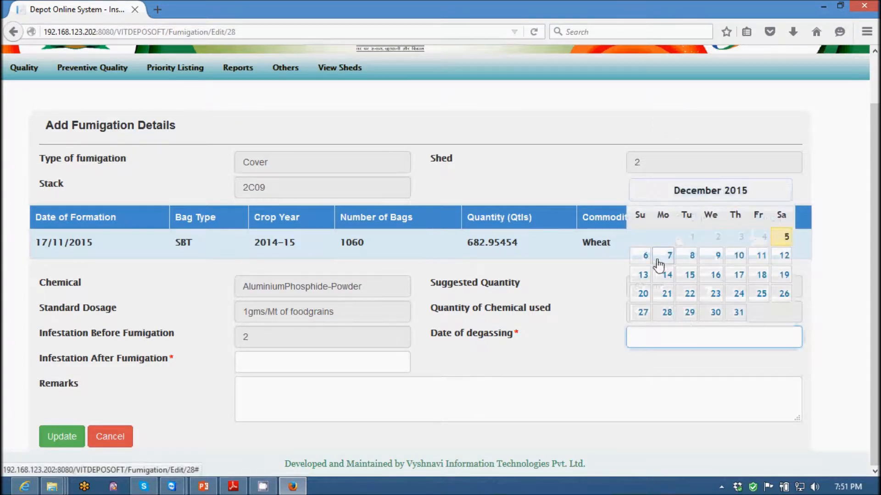
left_click(643, 256)
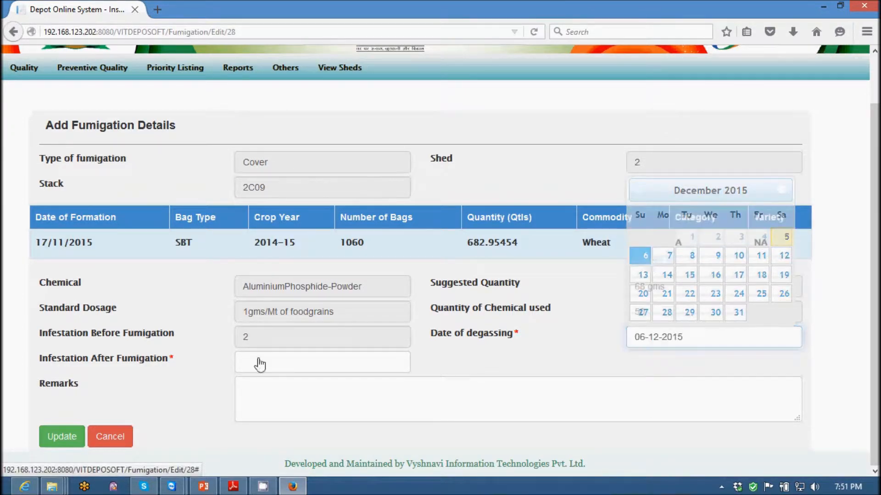
left_click(262, 367)
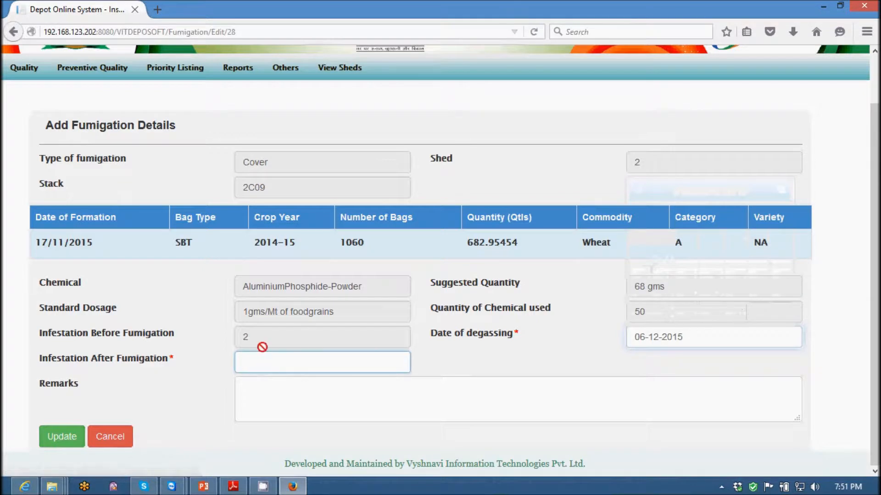
type("0")
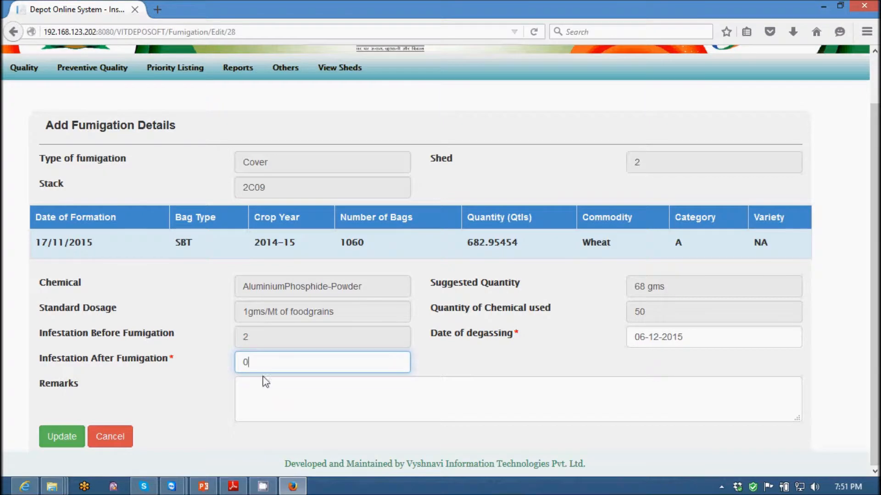
left_click(56, 439)
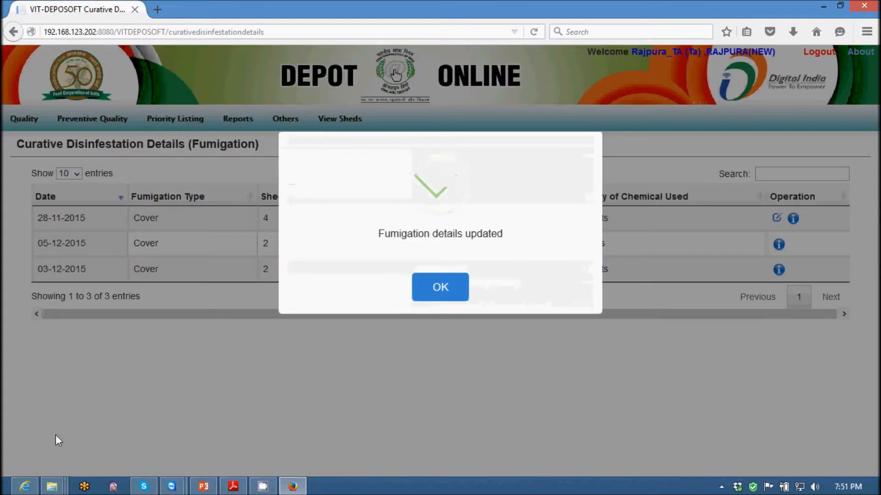
left_click(445, 297)
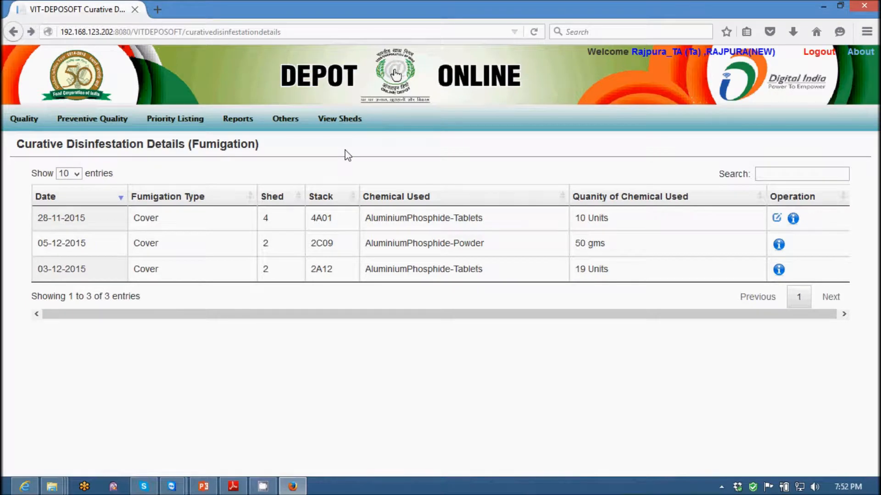
Log out of the TA account and sign in as the quality manager.
left_click(821, 53)
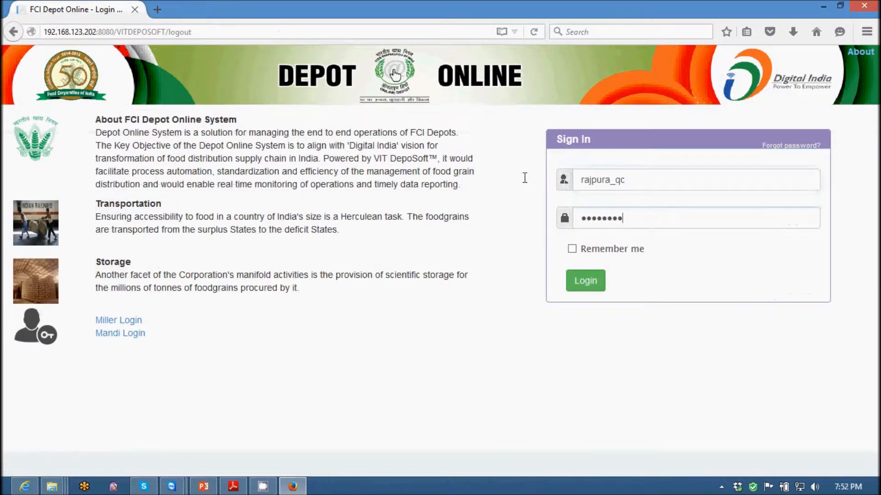
key("Return")
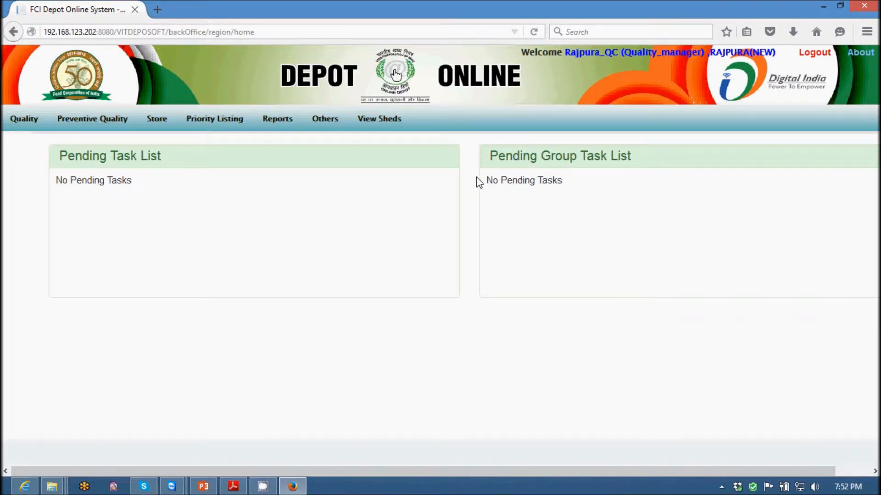
Open the form for upgrading or downgrading stock and choose stack 1A01 in shed 1.
mouse_move(87, 120)
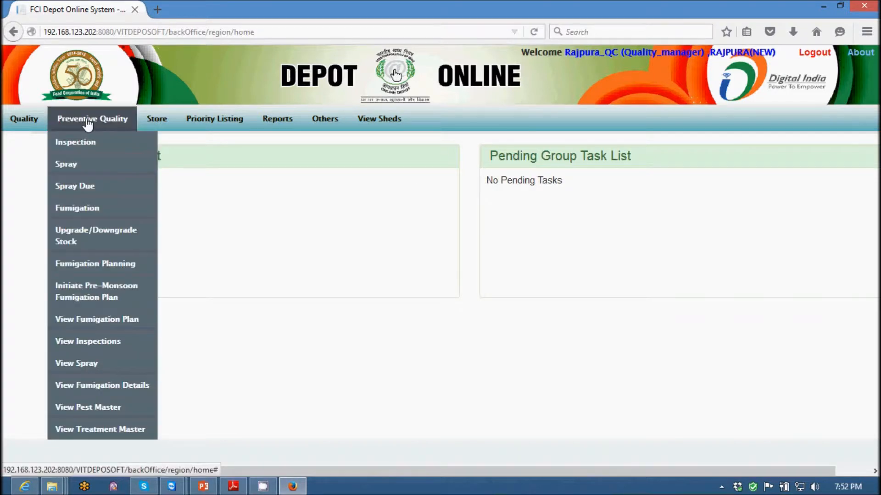
left_click(76, 237)
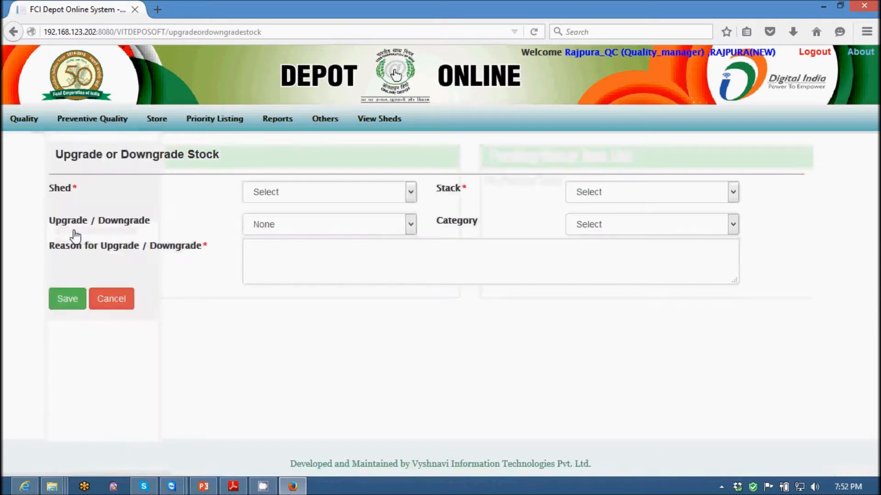
left_click(296, 194)
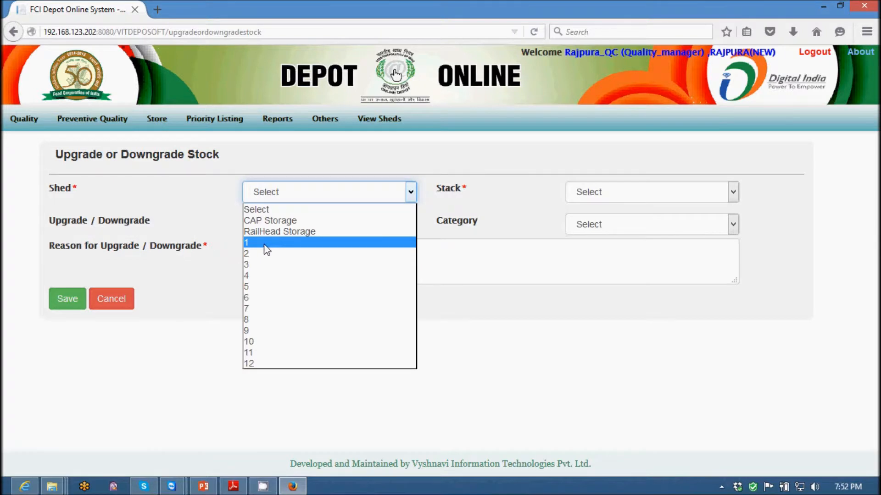
left_click(266, 242)
left_click(718, 192)
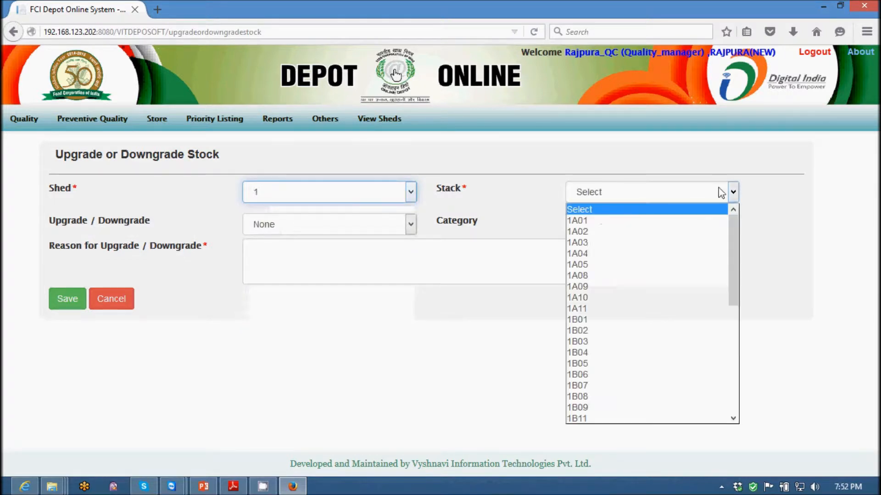
left_click(605, 222)
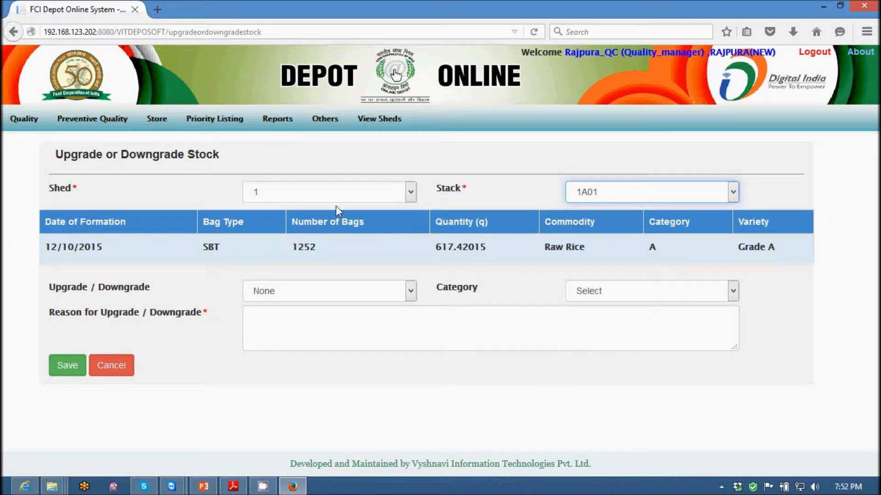
Choose Downgrade with category B for stack 1A01, leaving the reason empty.
left_click(372, 293)
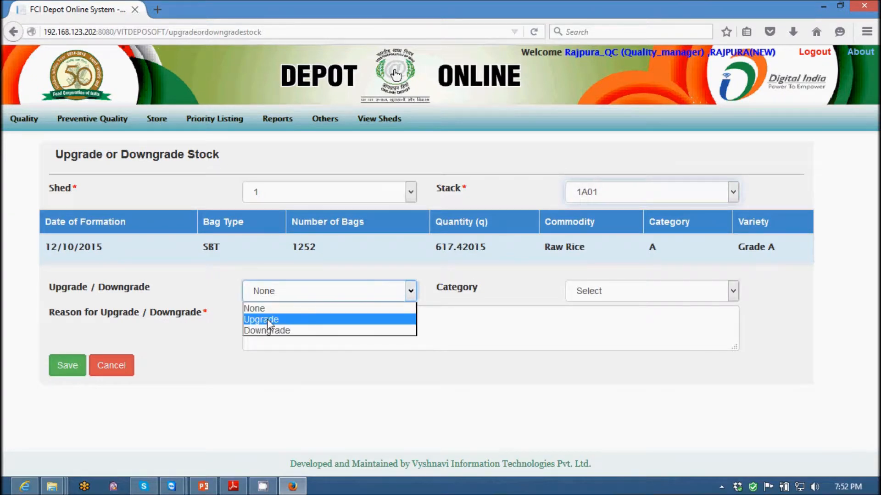
left_click(266, 331)
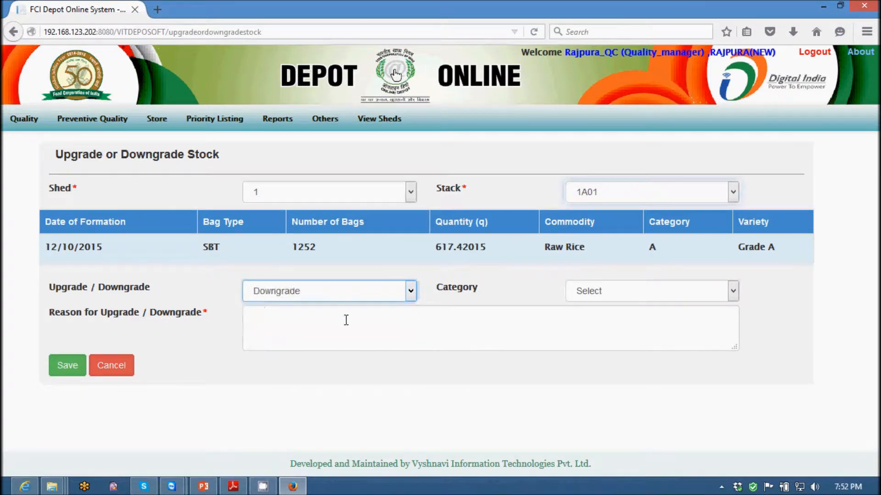
left_click(652, 301)
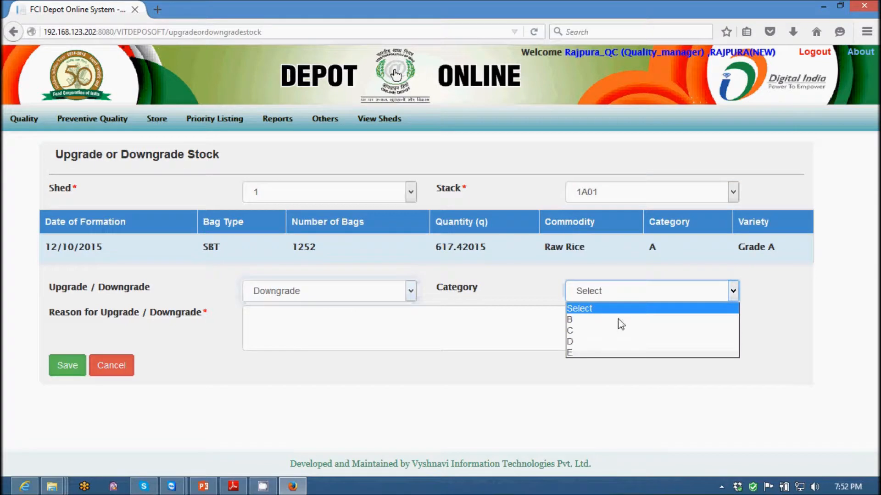
left_click(578, 323)
left_click(404, 319)
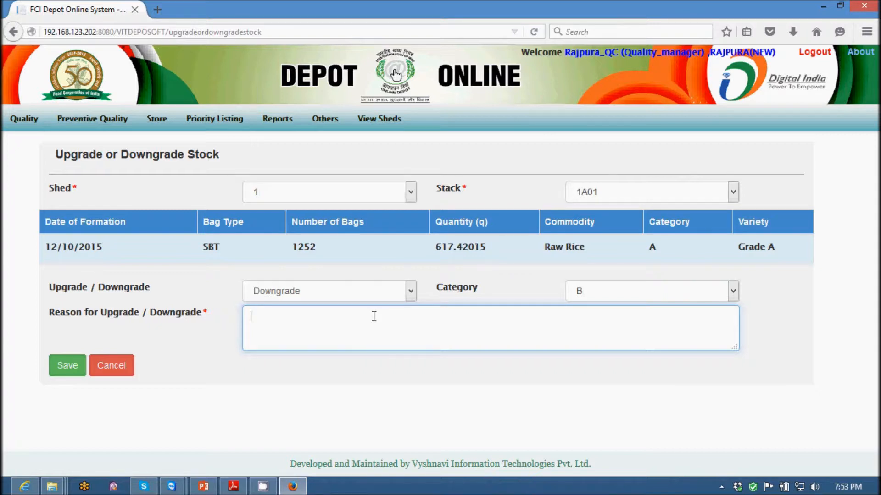
Open the Inspection Register quality report and choose shed 1 with inspections by All.
left_click(94, 126)
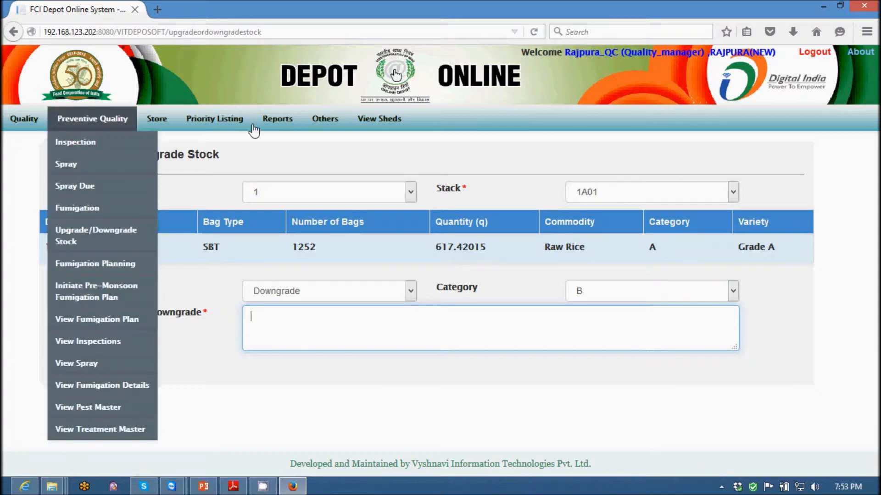
left_click(274, 120)
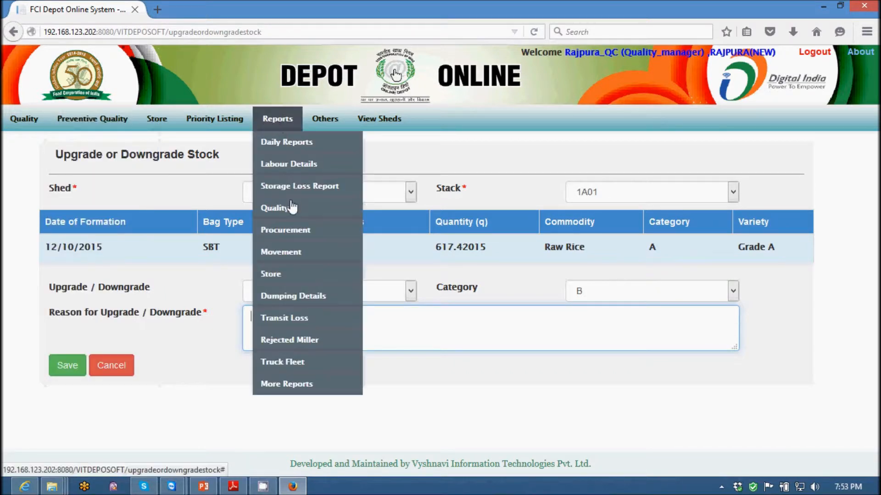
mouse_move(291, 208)
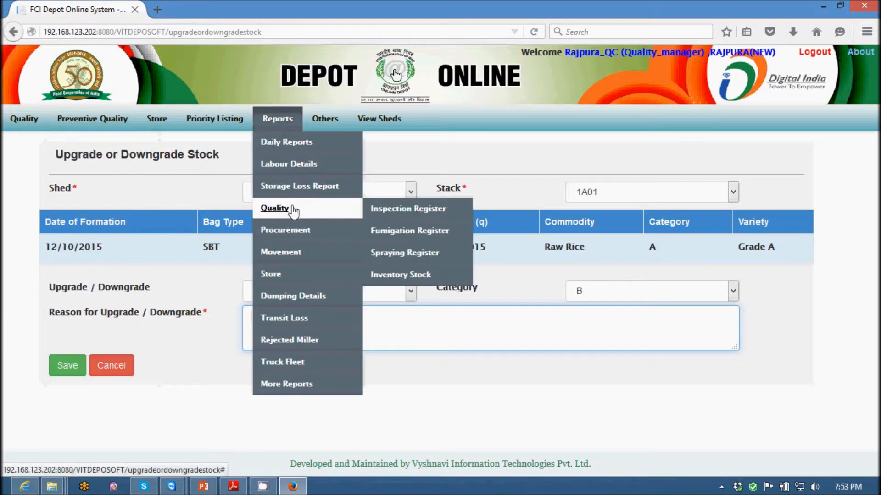
left_click(414, 210)
left_click(210, 118)
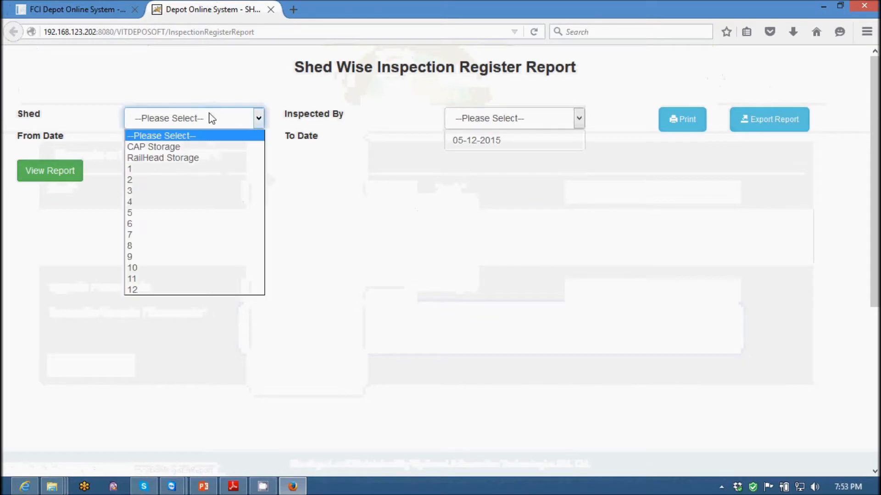
left_click(147, 169)
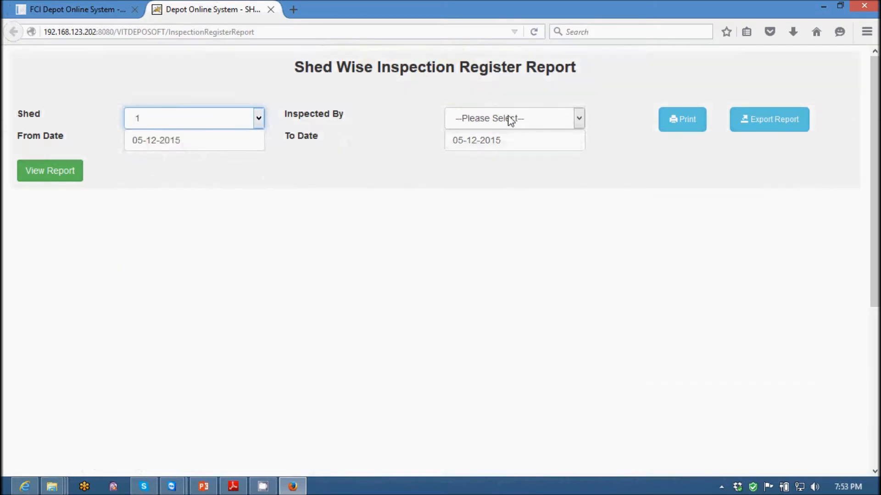
left_click(507, 119)
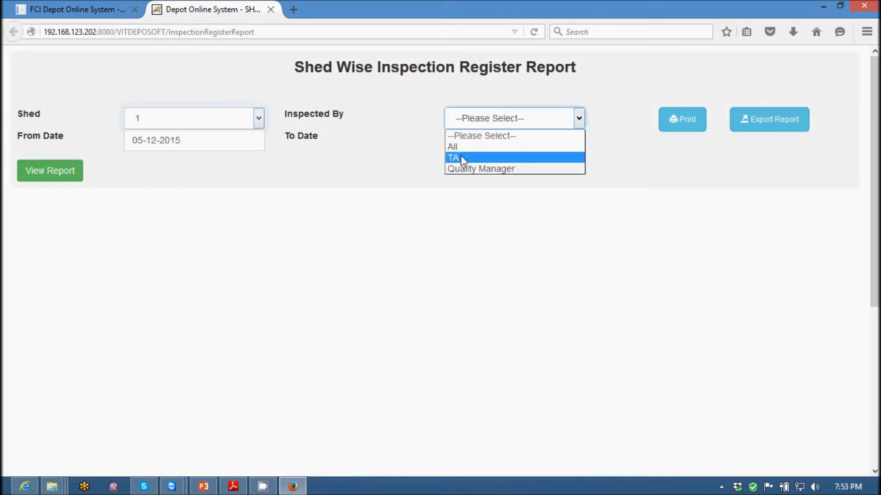
left_click(459, 145)
Set the report's From Date to 01-11-2015 and generate the inspection register for shed 1.
left_click(225, 140)
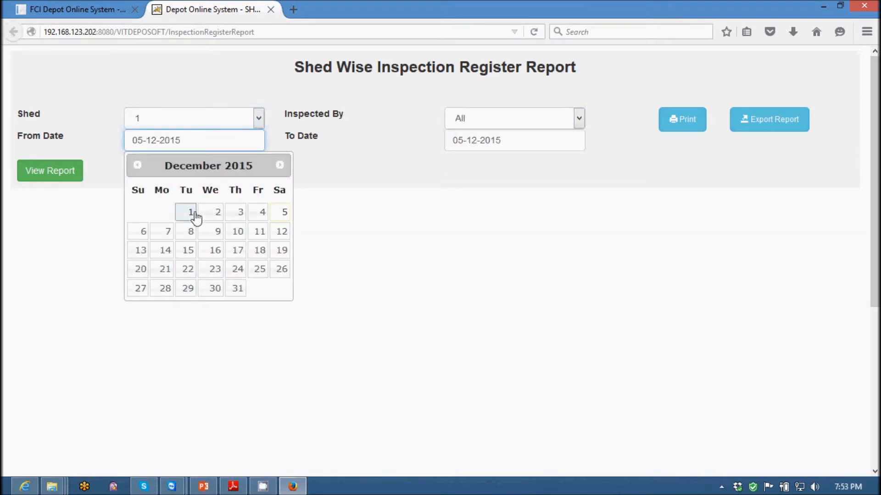
left_click(137, 164)
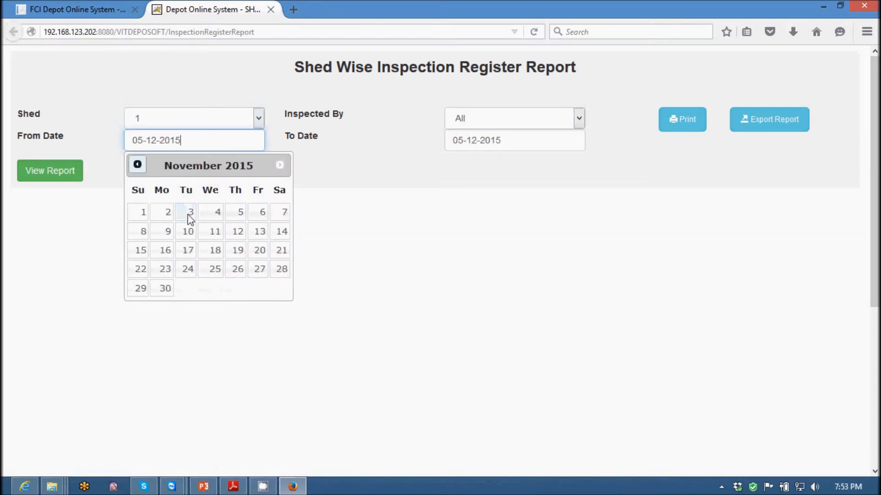
left_click(138, 213)
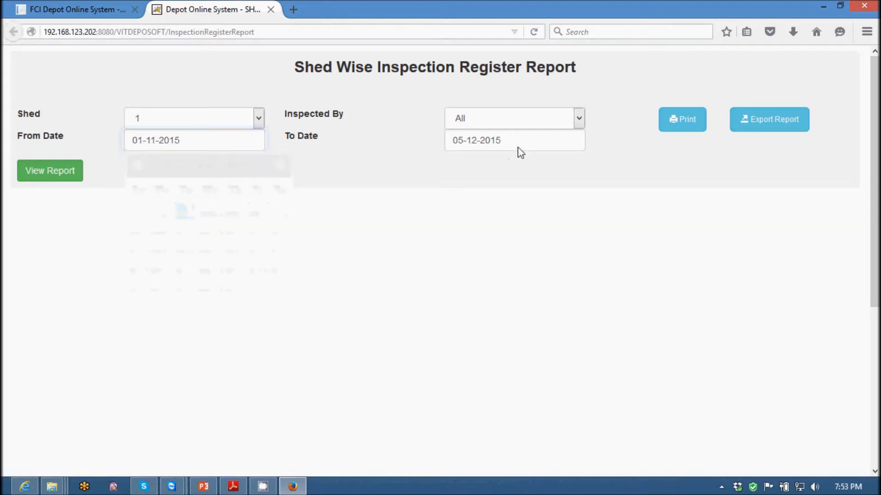
left_click(61, 172)
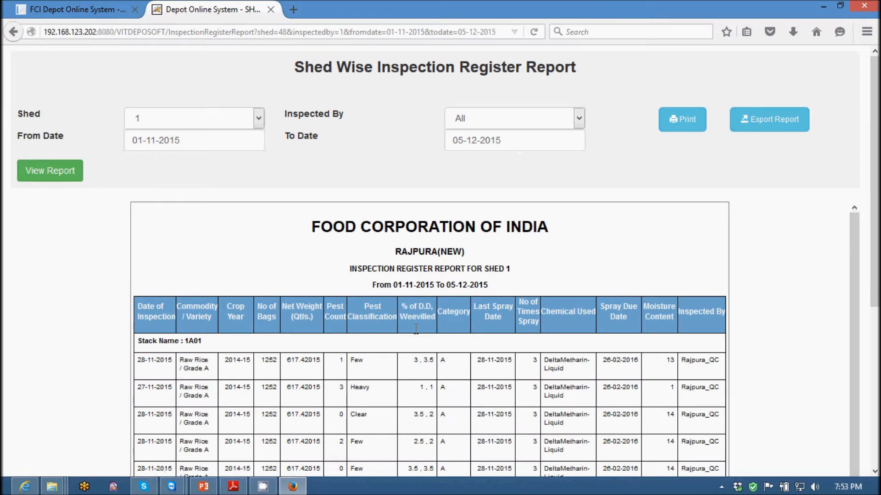
Examine the stack-wise inspection entries for shed 1, including the pest, spray, chemical and moisture details of stack 1A01.
scroll(424, 355, "down", 3)
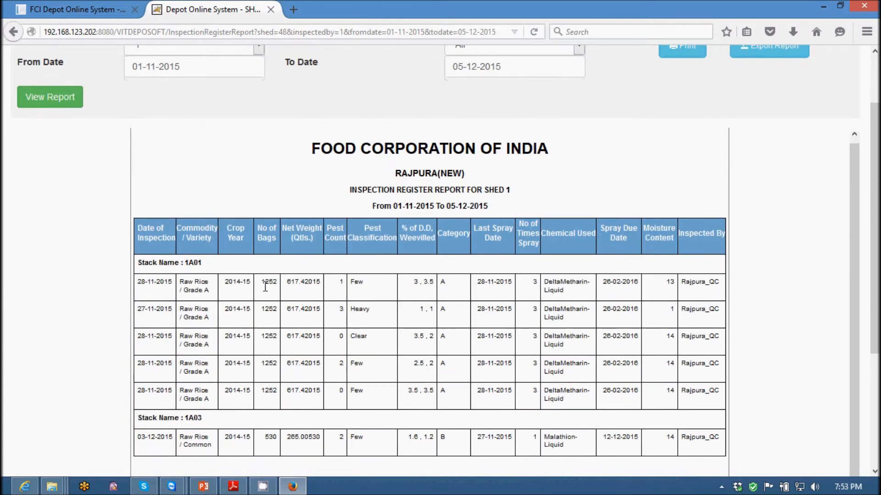
left_click_drag(156, 288, 635, 401)
left_click(754, 367)
scroll(757, 369, "down", 3)
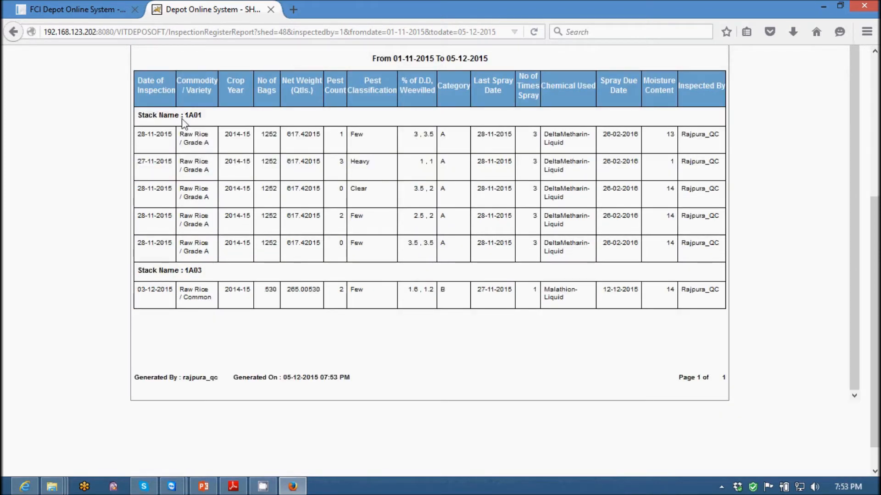
left_click_drag(181, 115, 204, 118)
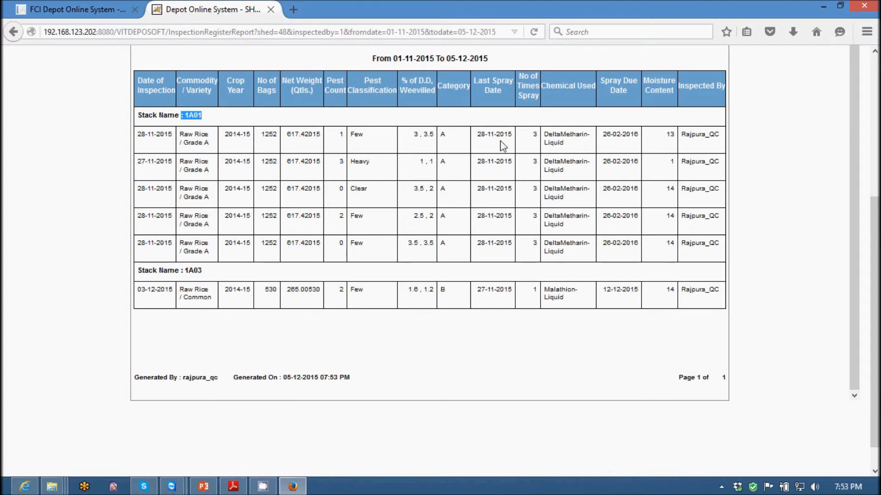
left_click(816, 289)
scroll(809, 322, "down", 1)
scroll(807, 319, "up", 2)
Return to the stock upgrade or downgrade page and open the Fumigation Register quality report.
left_click(78, 10)
mouse_move(238, 120)
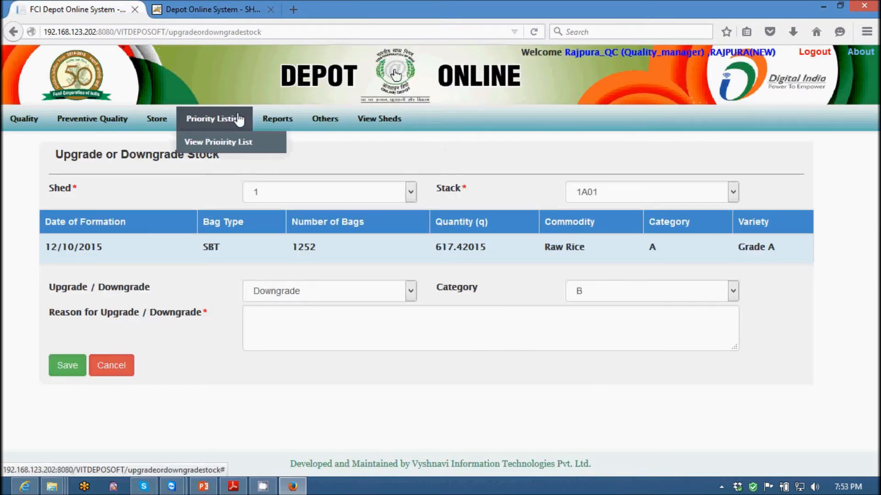
mouse_move(277, 121)
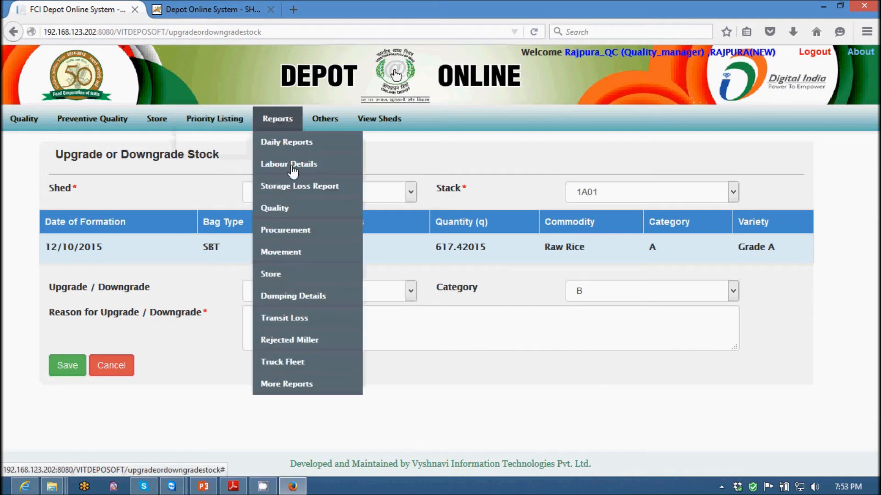
mouse_move(350, 208)
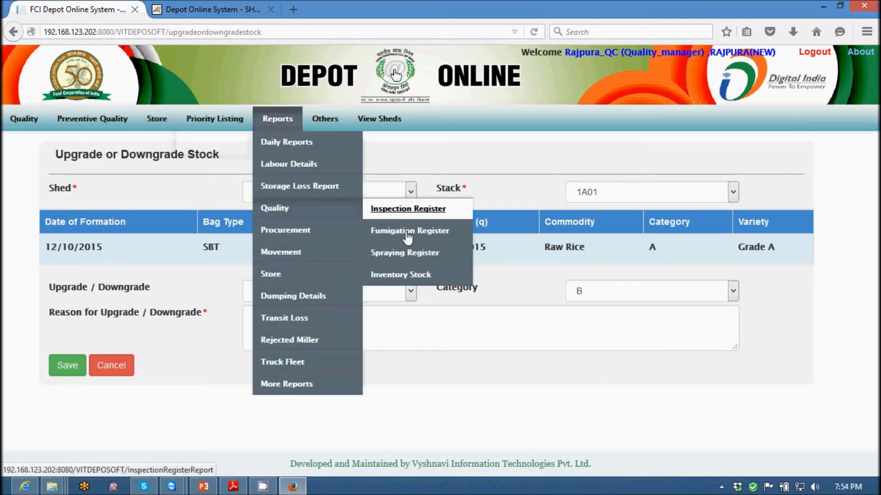